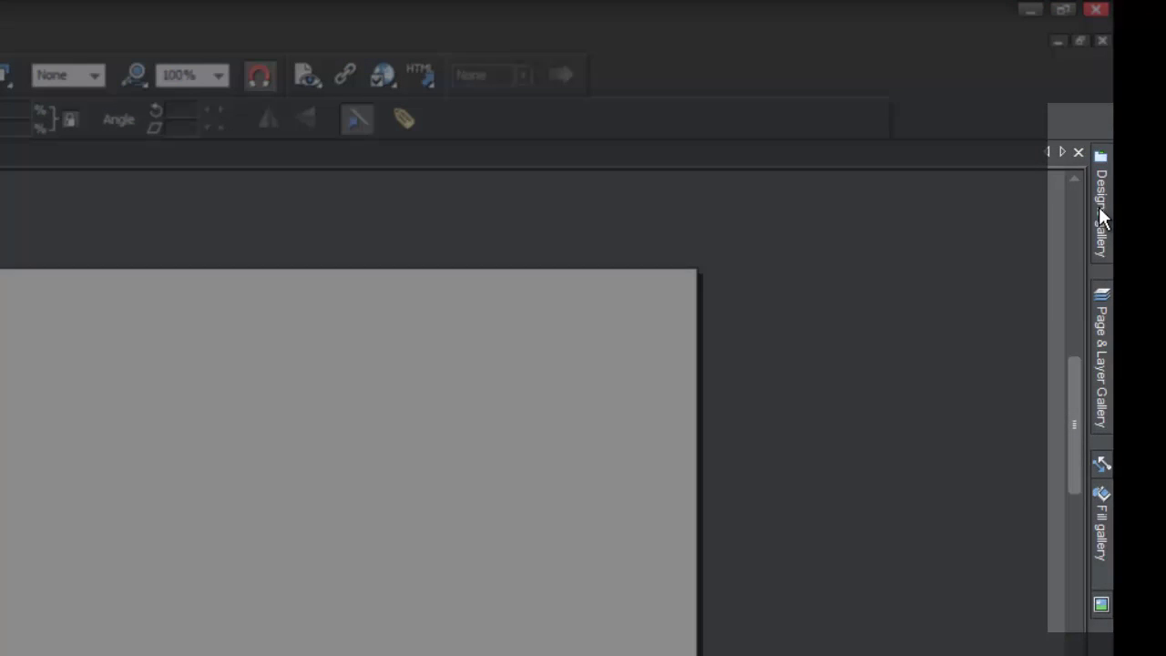
# Open the Designs gallery from the right-edge tab to list its design folders.
pyautogui.click(1094, 207)
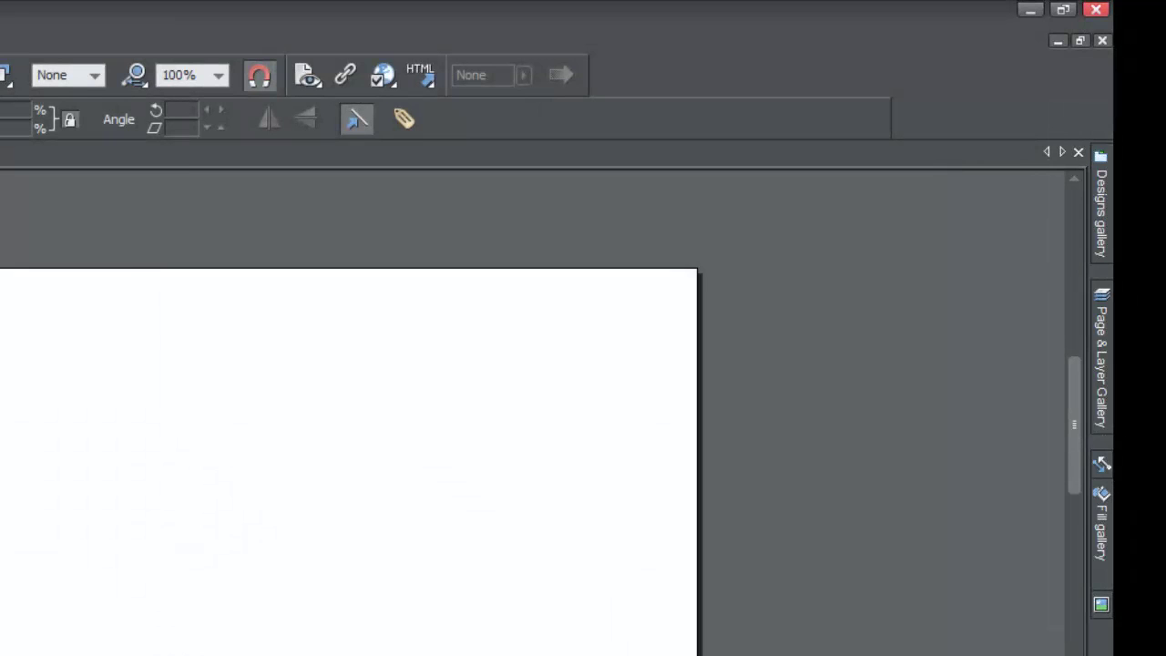
pyautogui.click(1095, 213)
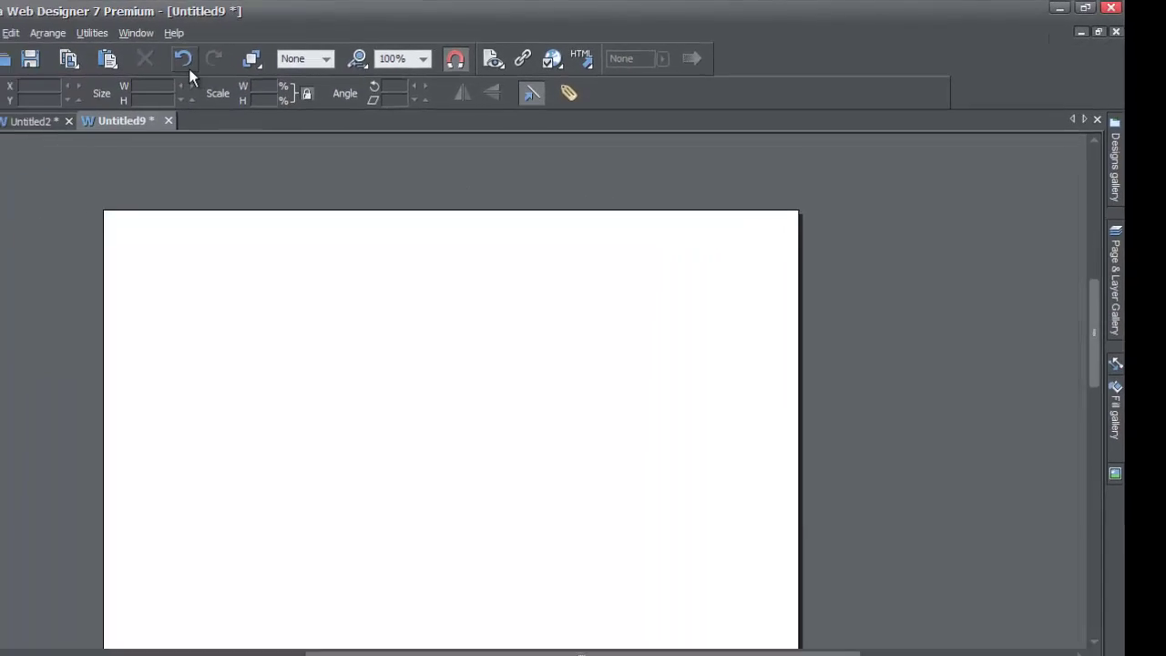
pyautogui.click(91, 33)
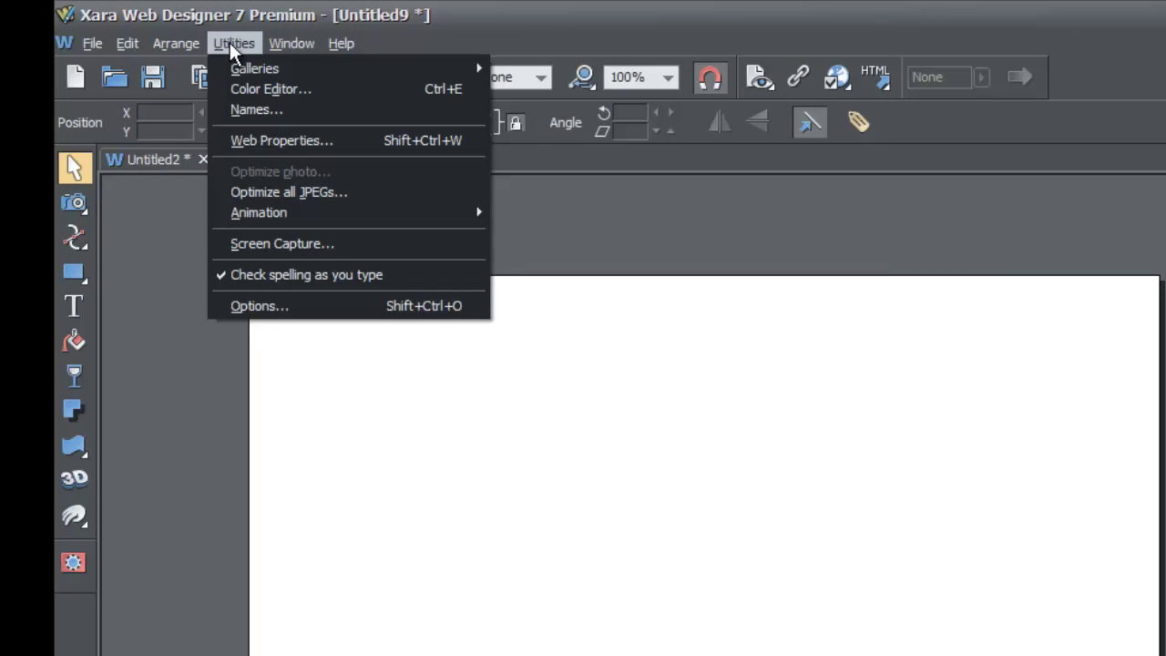
pyautogui.moveTo(252, 70)
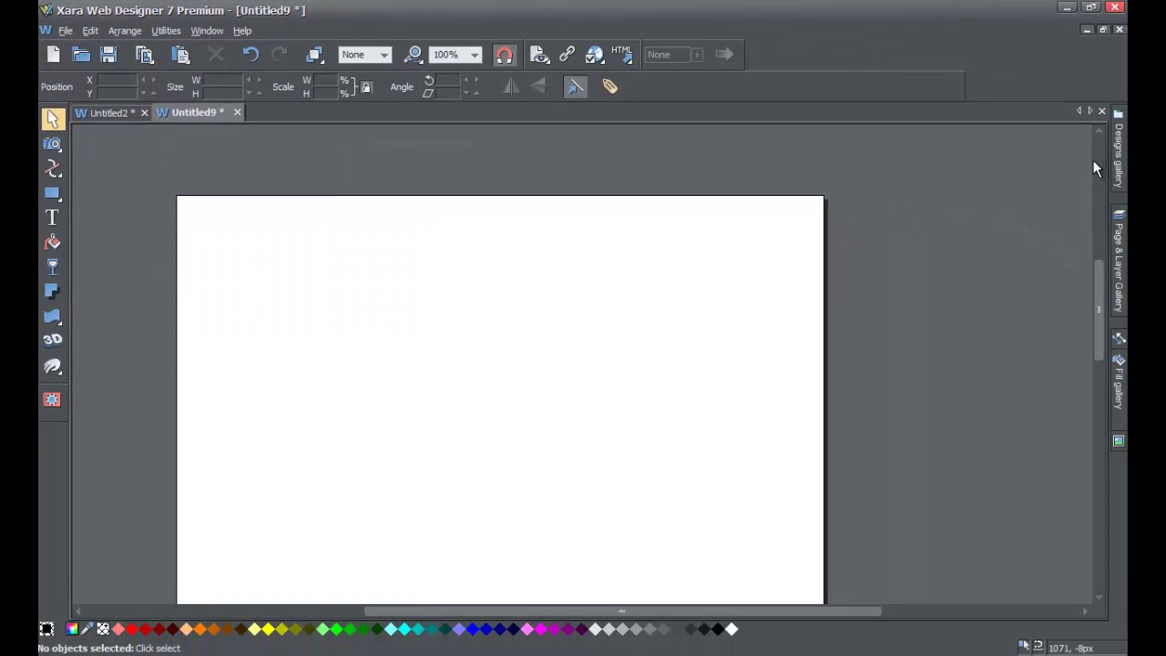
pyautogui.click(1118, 153)
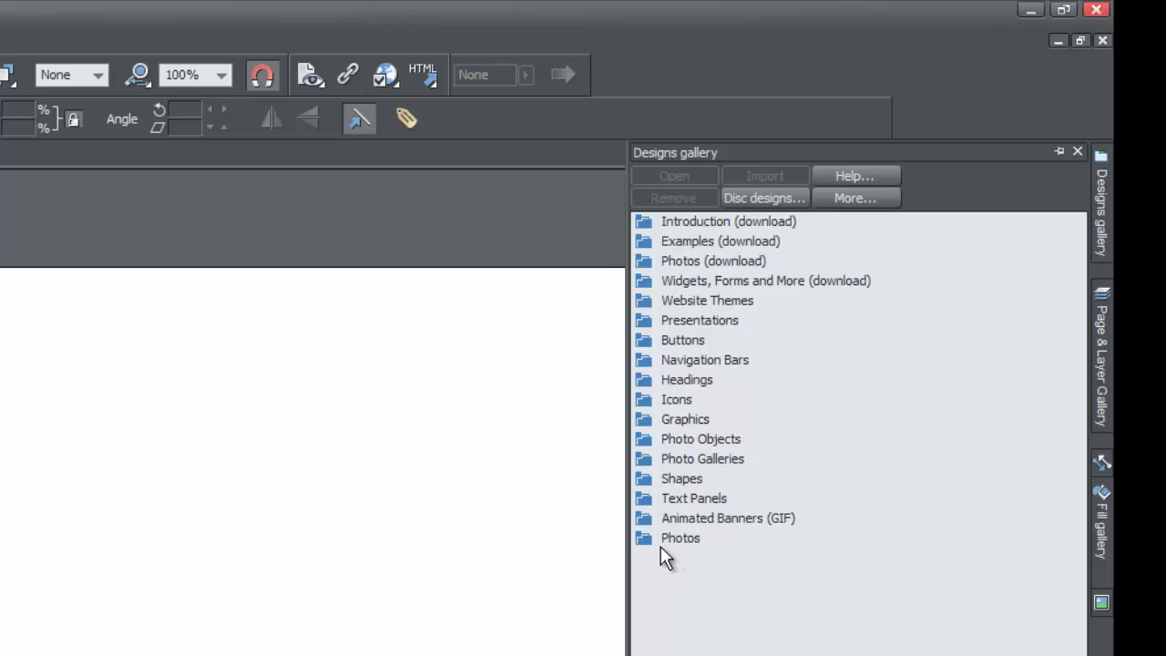
# Expand the Photos folder and show its Portrait thumbnails, such as Arch and Australian Outback.
pyautogui.moveTo(650, 539)
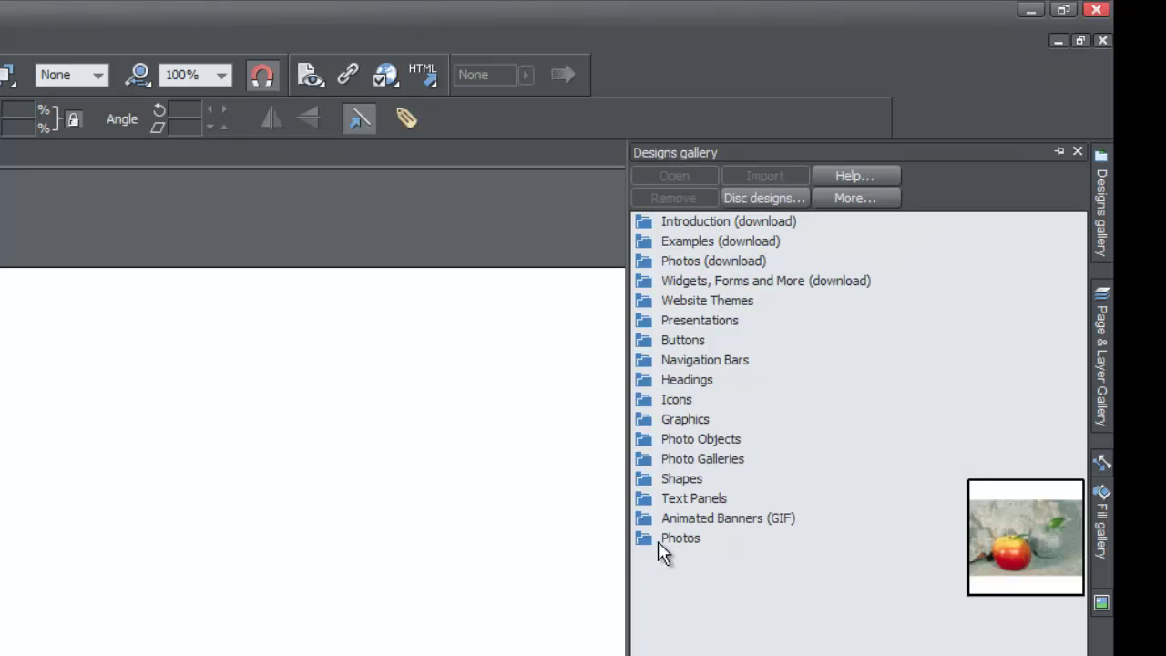
pyautogui.click(648, 545)
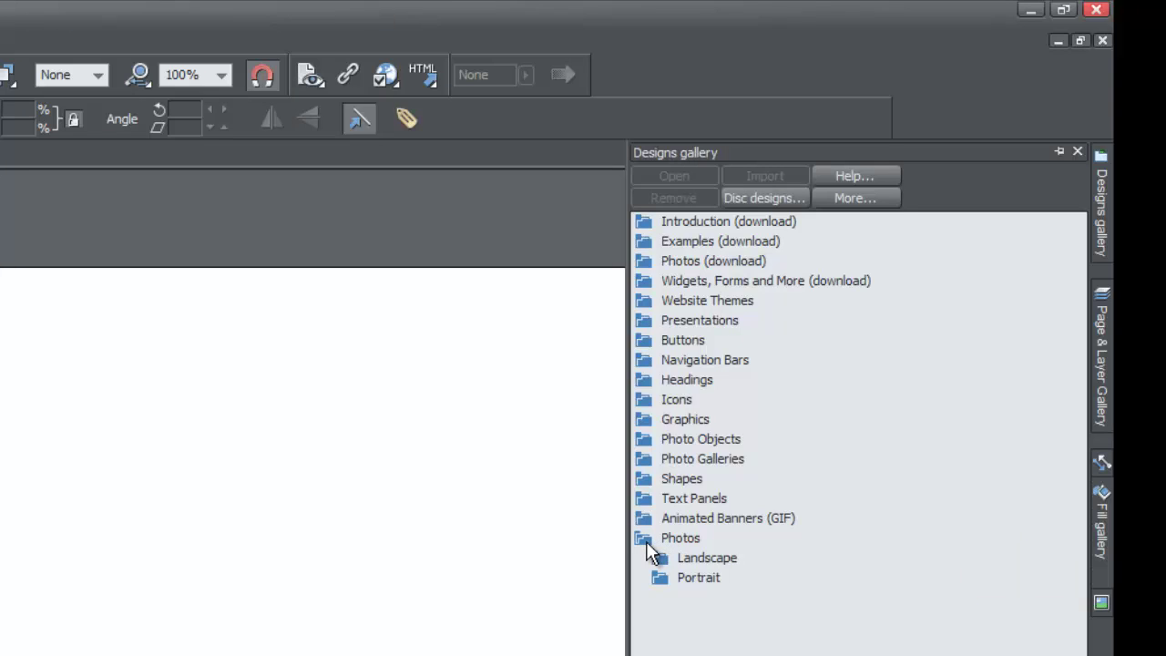
pyautogui.moveTo(658, 576)
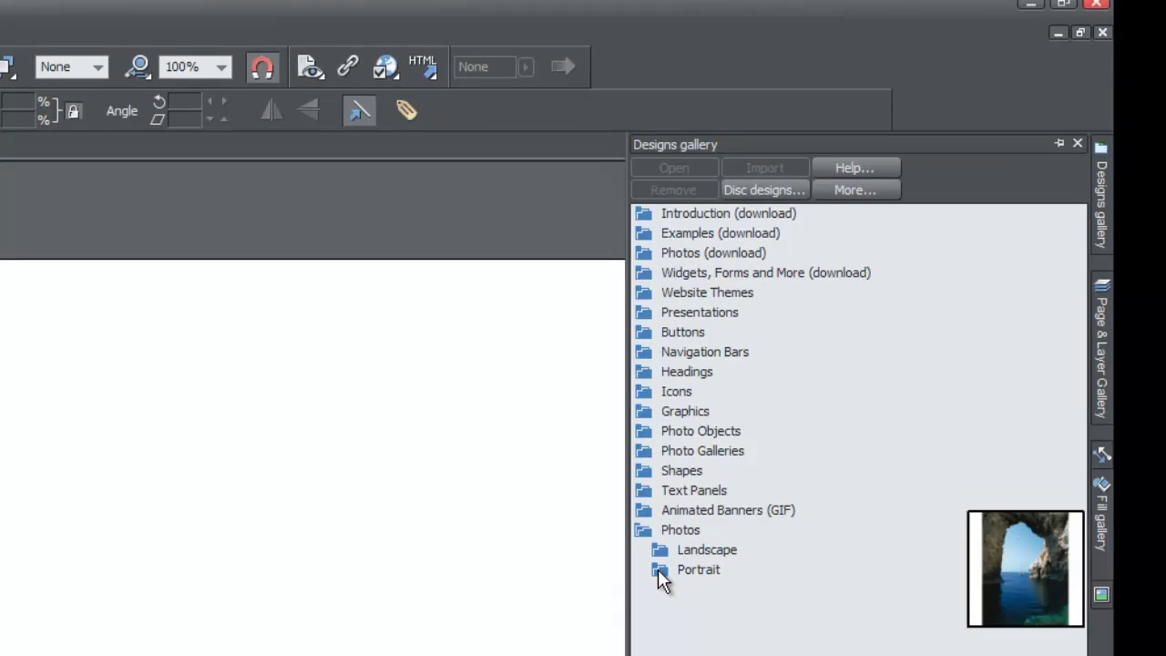
pyautogui.click(659, 581)
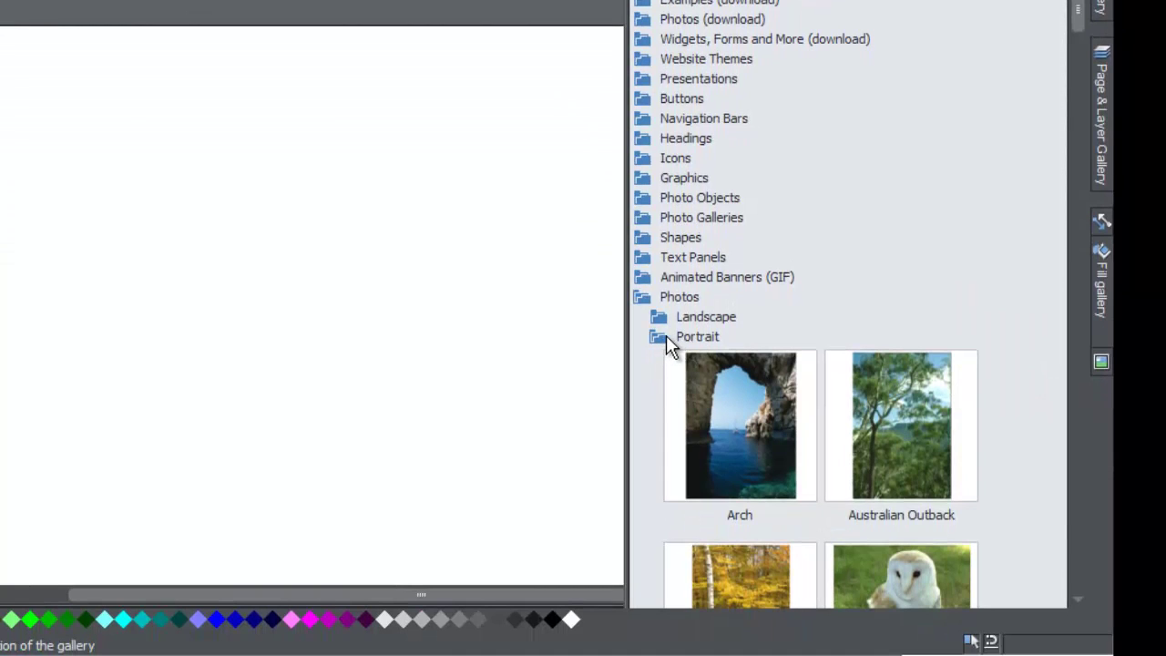
# Scroll the Portrait photos to Boats 2 and drop boats2.jpg onto the page.
pyautogui.moveTo(1077, 20); pyautogui.dragTo(1076, 130)
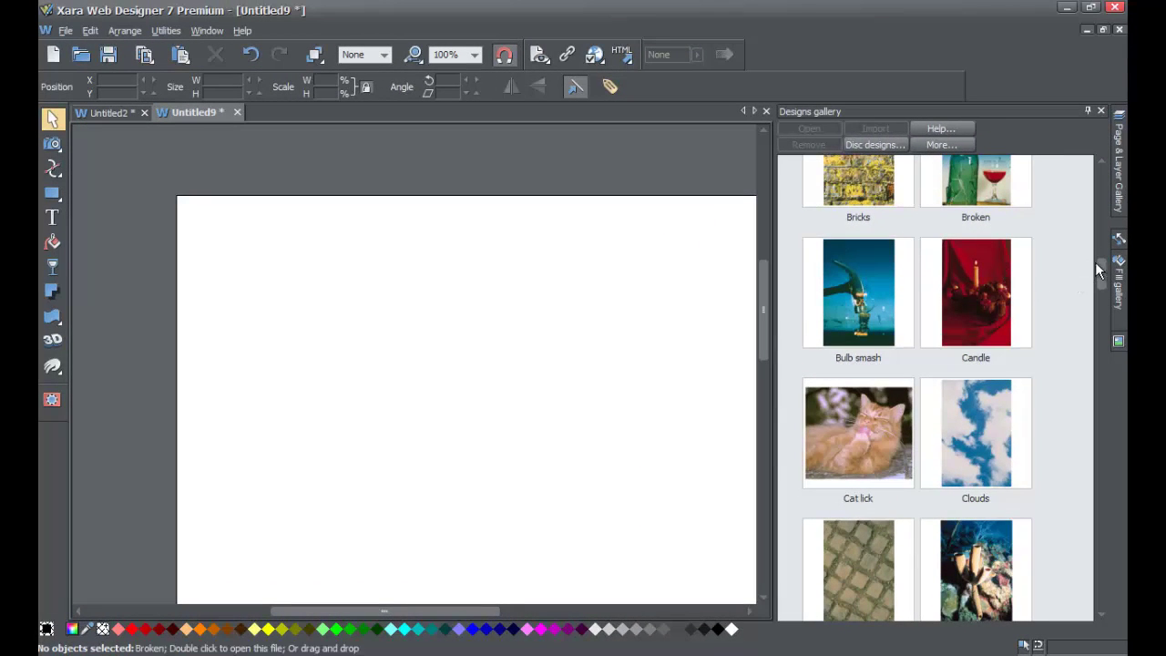
pyautogui.moveTo(1097, 263)
pyautogui.mouseDown()
pyautogui.moveTo(1113, 601)
pyautogui.moveTo(1086, 247)
pyautogui.mouseUp()
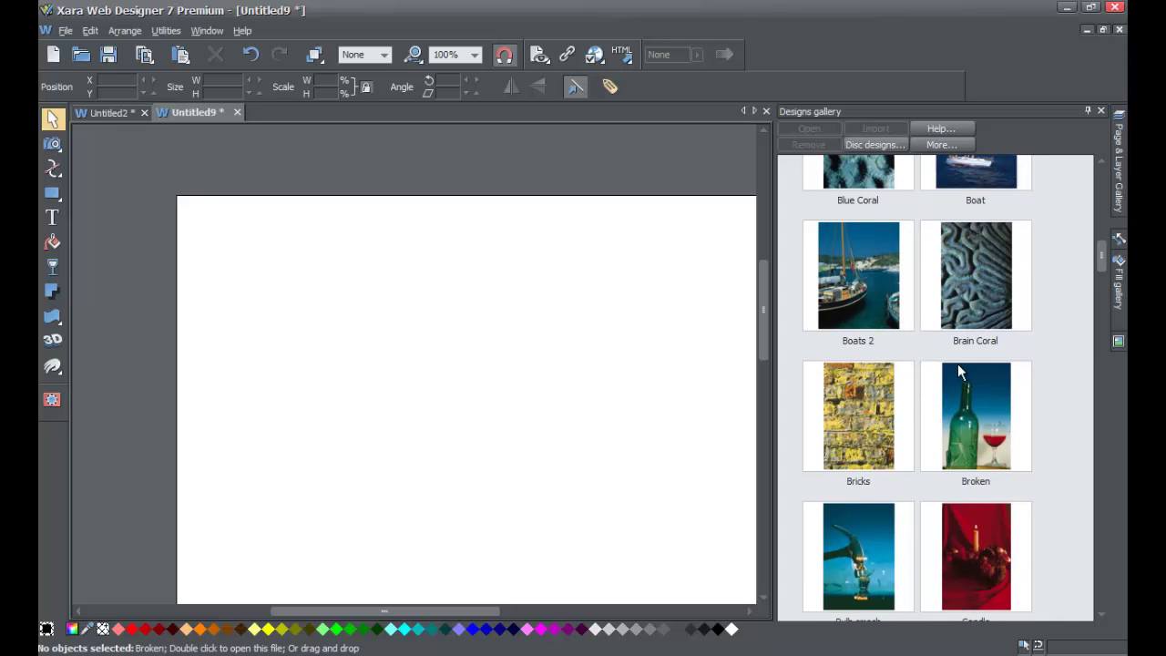
pyautogui.moveTo(860, 280); pyautogui.dragTo(477, 333)
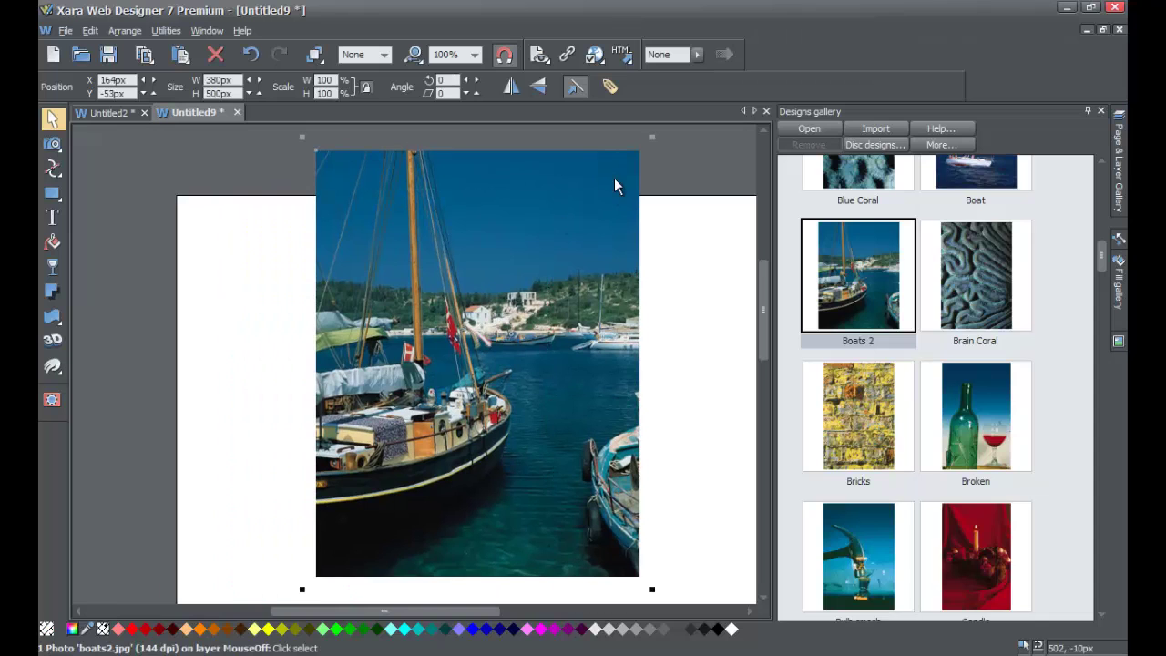
# Scale the boat photo proportionally to 268 × 352.6 px, reposition it, and close the Designs gallery.
pyautogui.moveTo(653, 138); pyautogui.dragTo(555, 260)
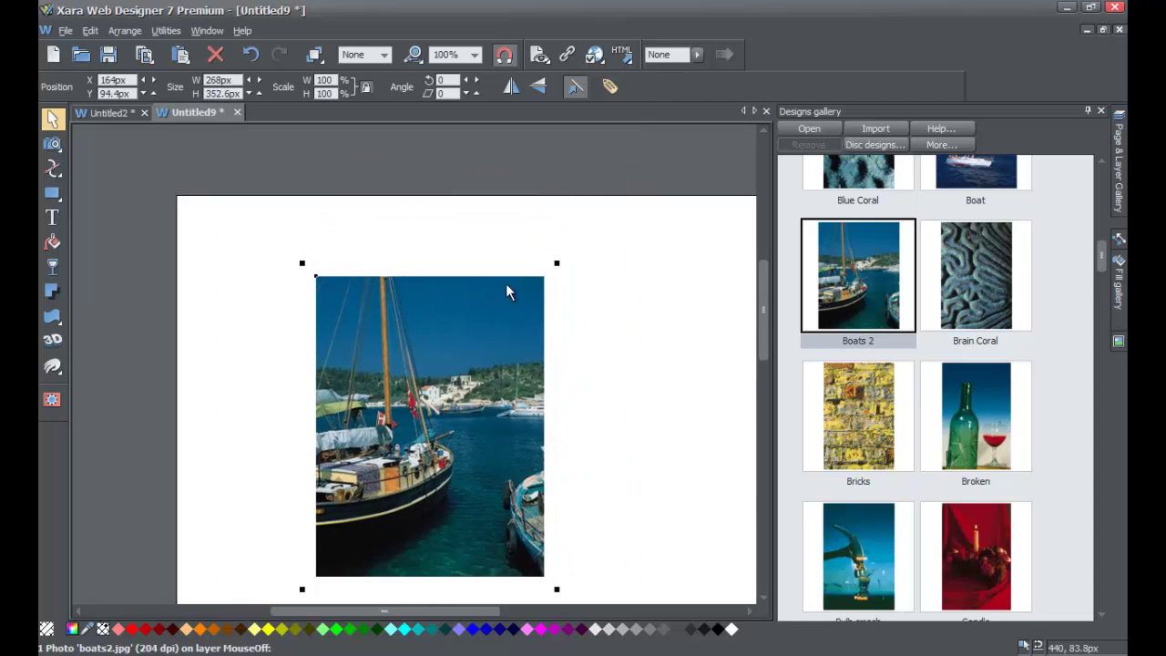
pyautogui.moveTo(457, 370); pyautogui.dragTo(537, 338)
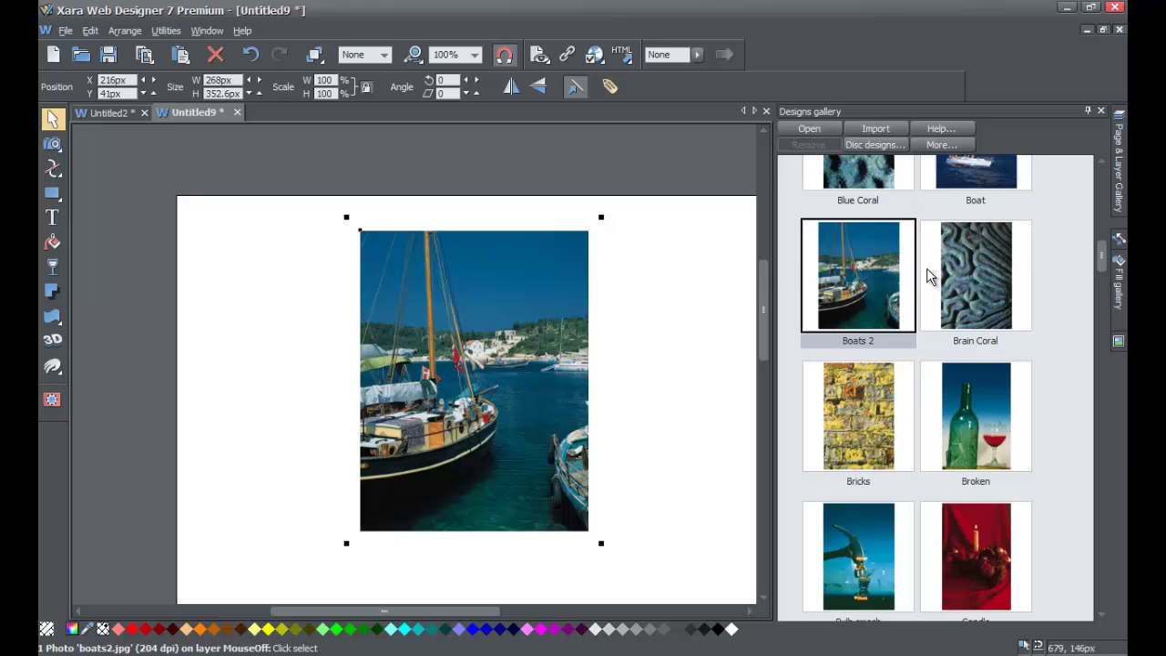
pyautogui.moveTo(1100, 262); pyautogui.dragTo(1100, 196)
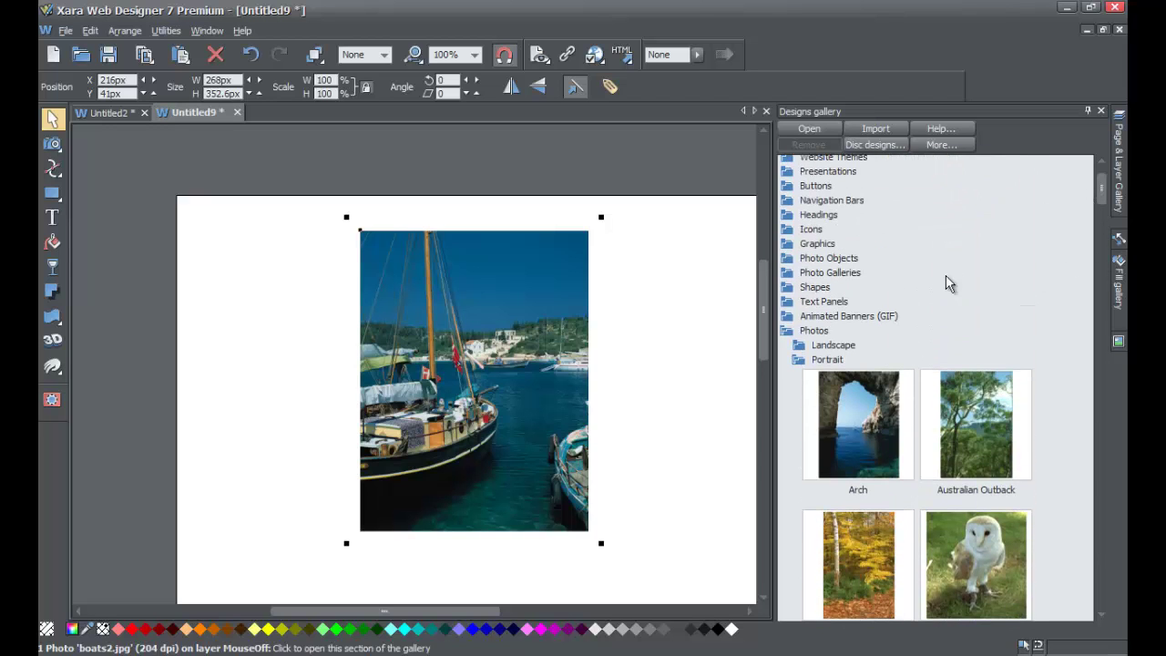
pyautogui.click(787, 331)
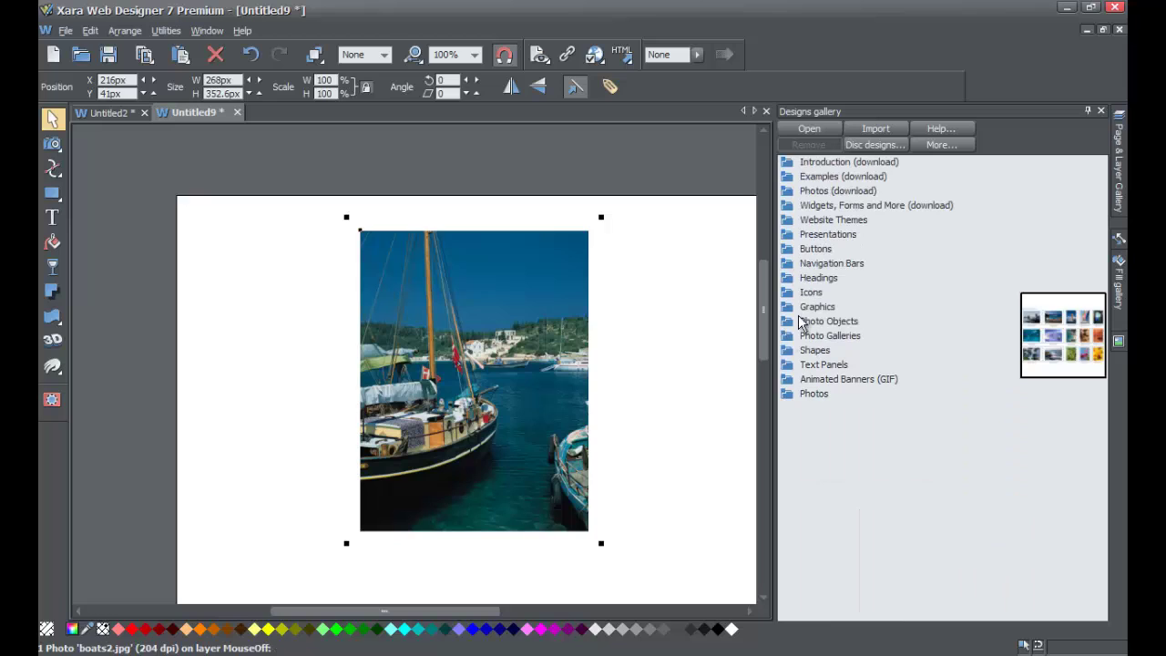
pyautogui.click(1101, 112)
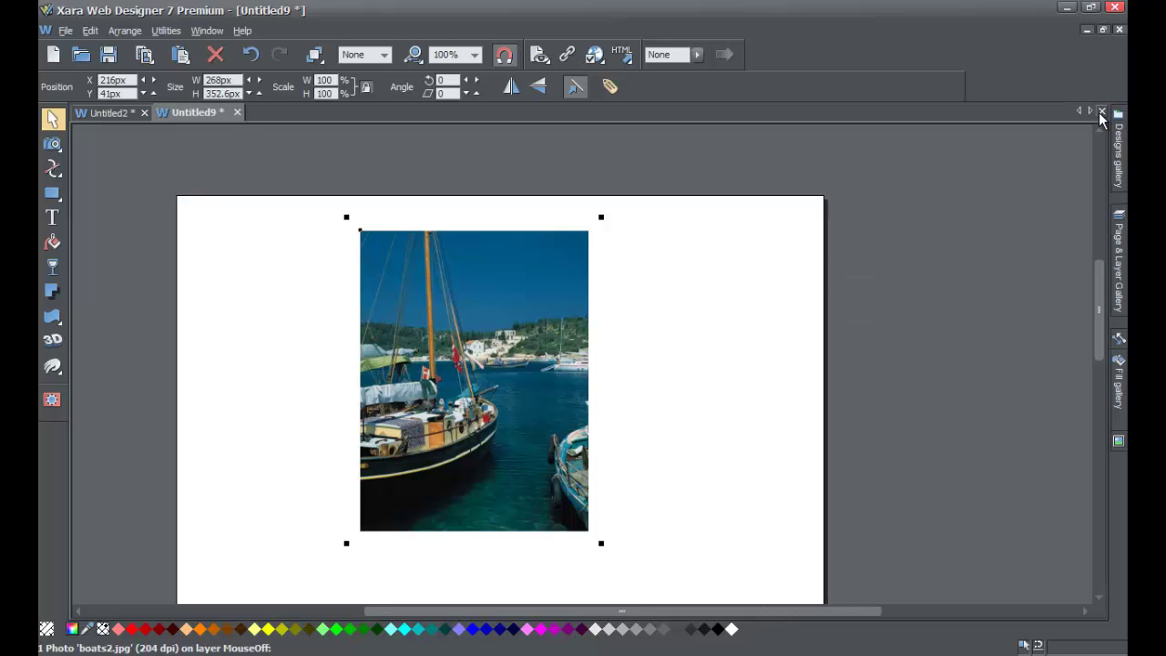
# Move the photo to 194, 28 px and try Flip horizontally, leaving its original orientation.
pyautogui.moveTo(467, 377)
pyautogui.mouseDown()
pyautogui.moveTo(456, 382)
pyautogui.moveTo(465, 356)
pyautogui.mouseUp()
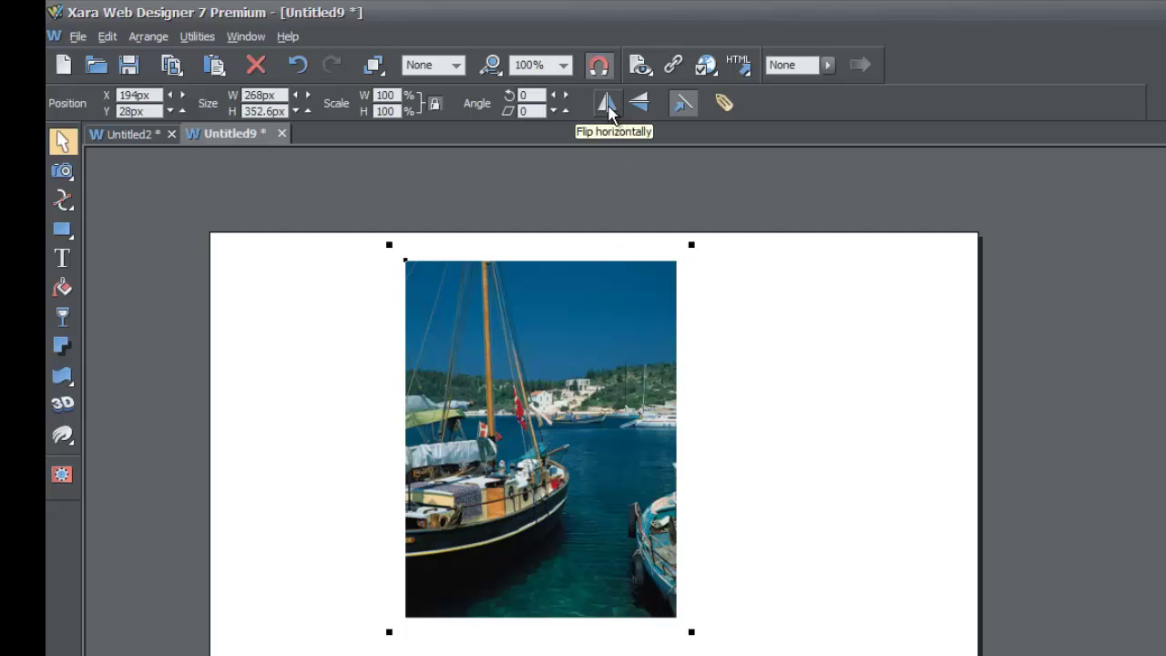
pyautogui.click(609, 107)
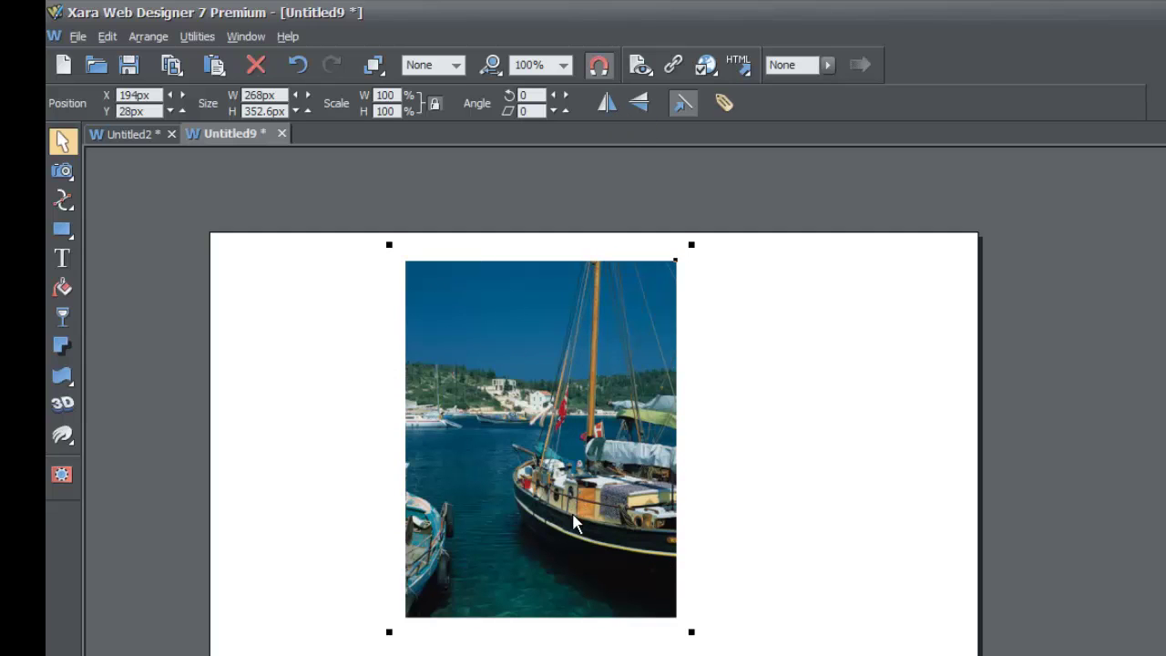
pyautogui.click(607, 105)
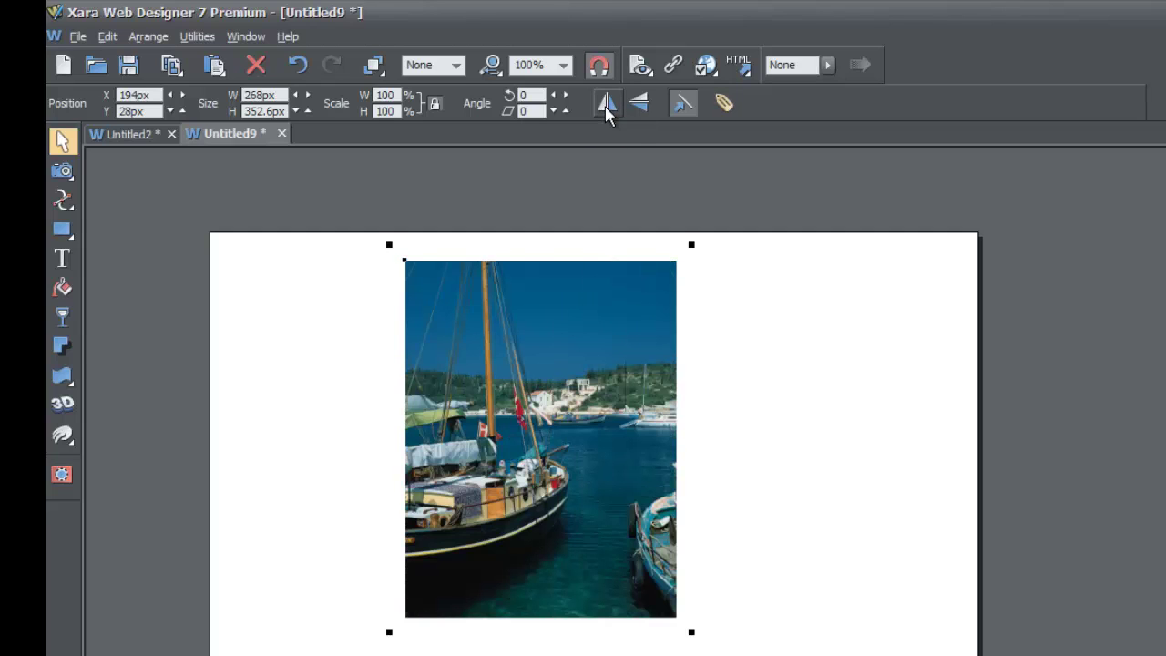
pyautogui.click(607, 105)
pyautogui.click(607, 105)
pyautogui.click(607, 105)
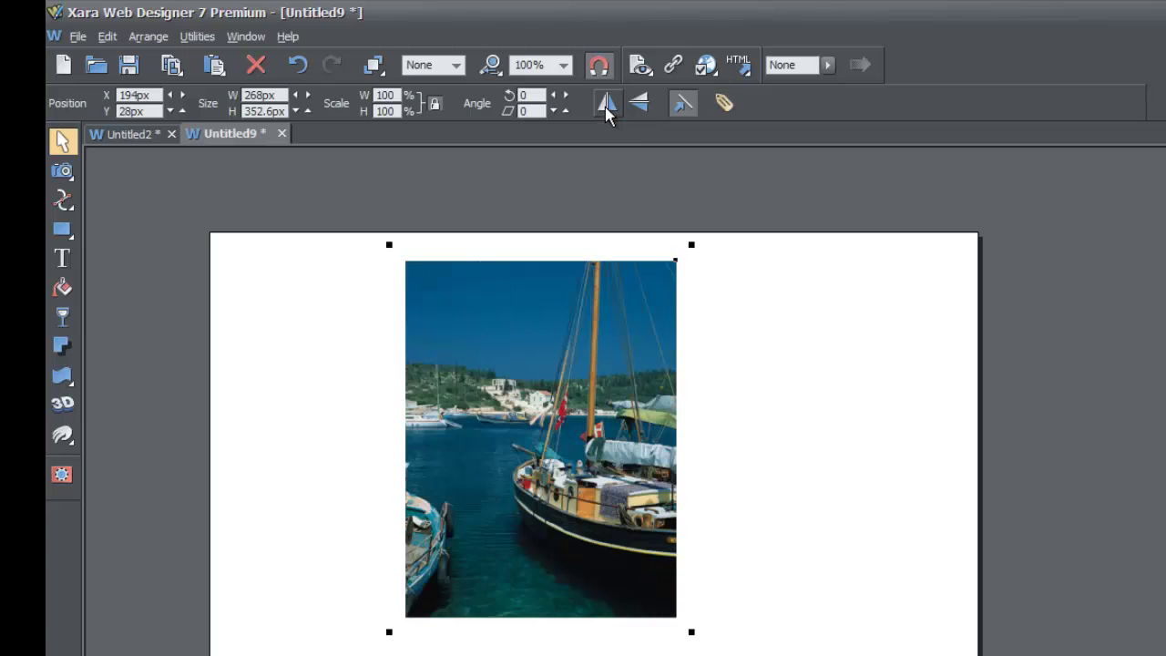
pyautogui.click(607, 105)
pyautogui.click(607, 105)
pyautogui.click(606, 105)
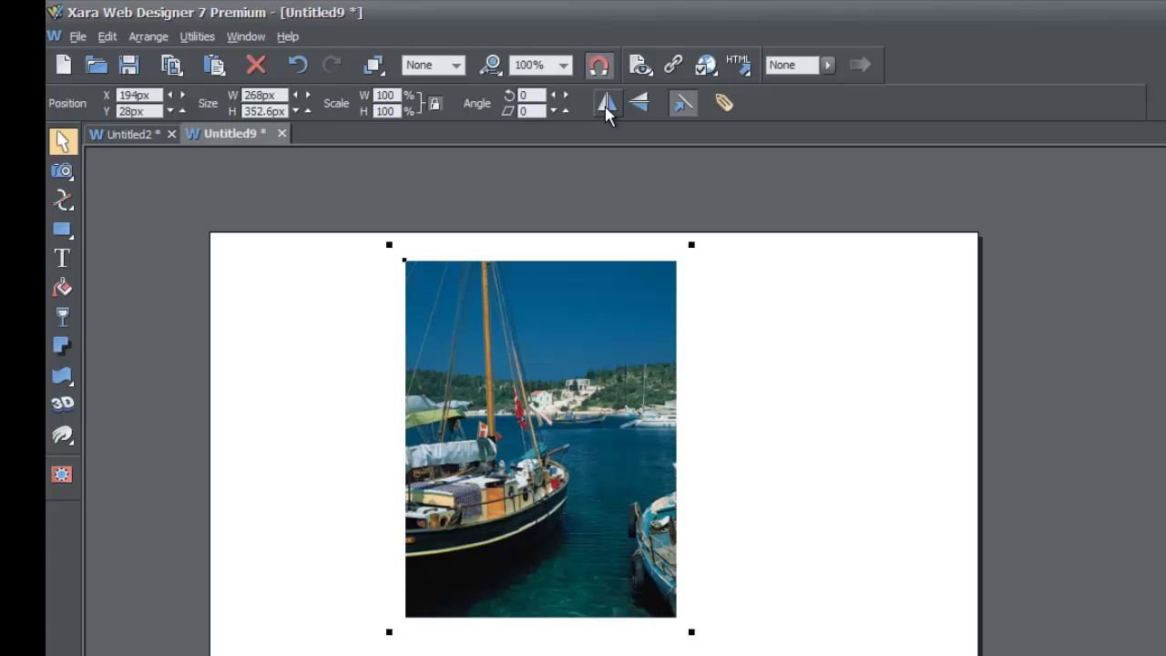
pyautogui.click(607, 105)
pyautogui.click(606, 105)
pyautogui.click(607, 105)
pyautogui.click(607, 105)
pyautogui.click(606, 104)
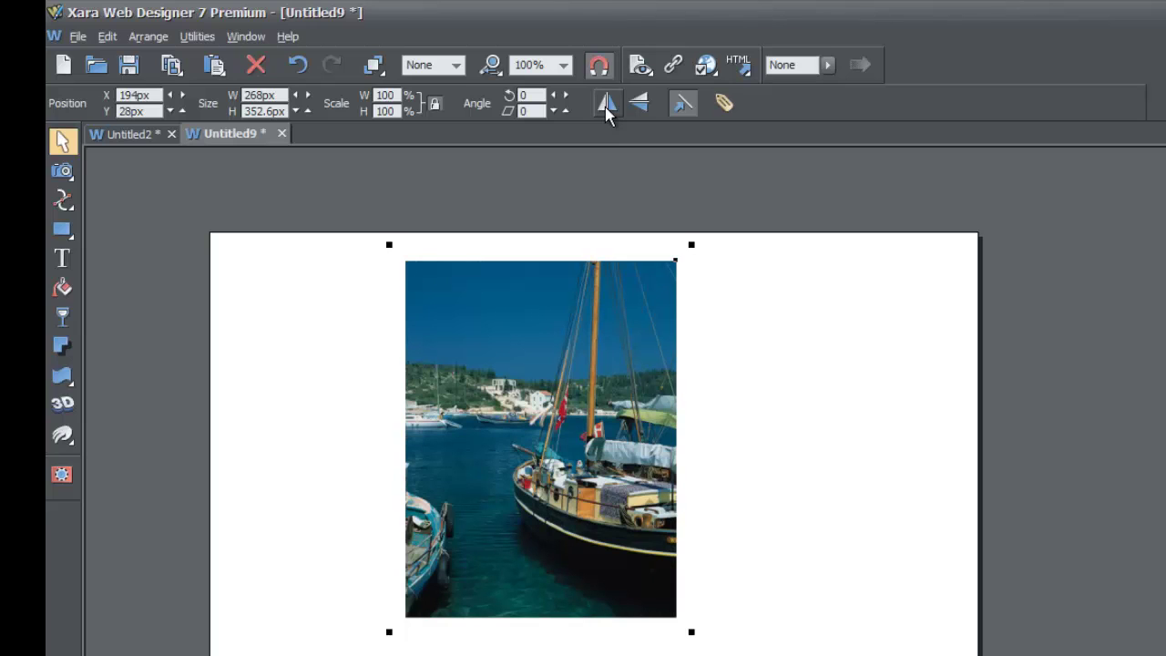
pyautogui.click(607, 105)
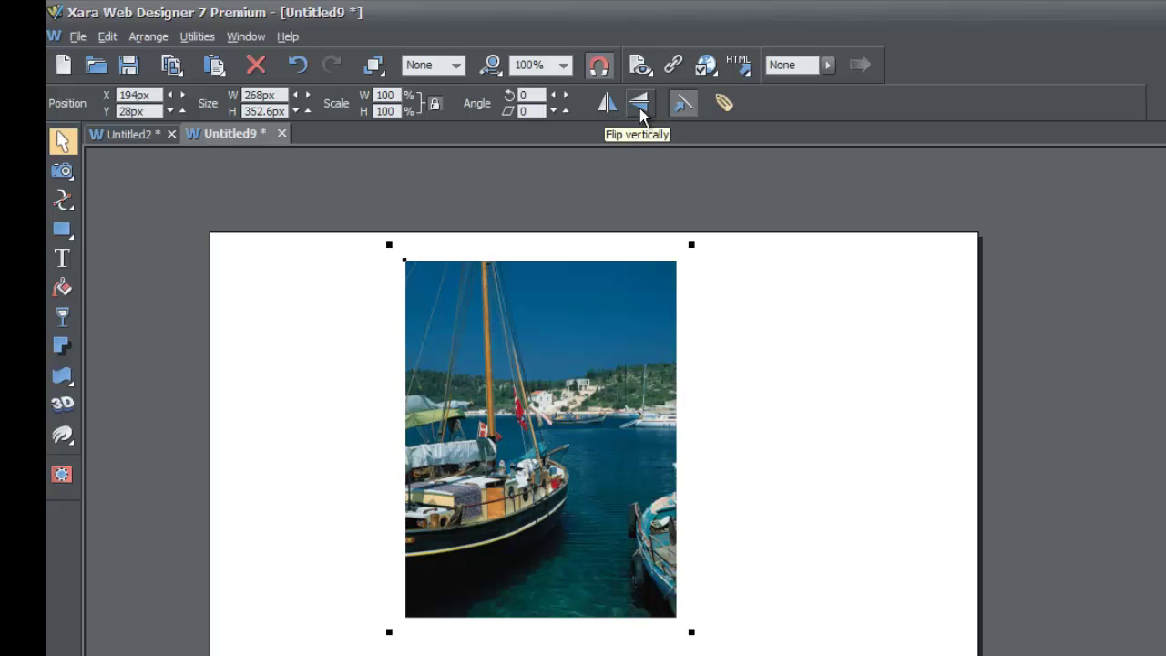
pyautogui.click(641, 113)
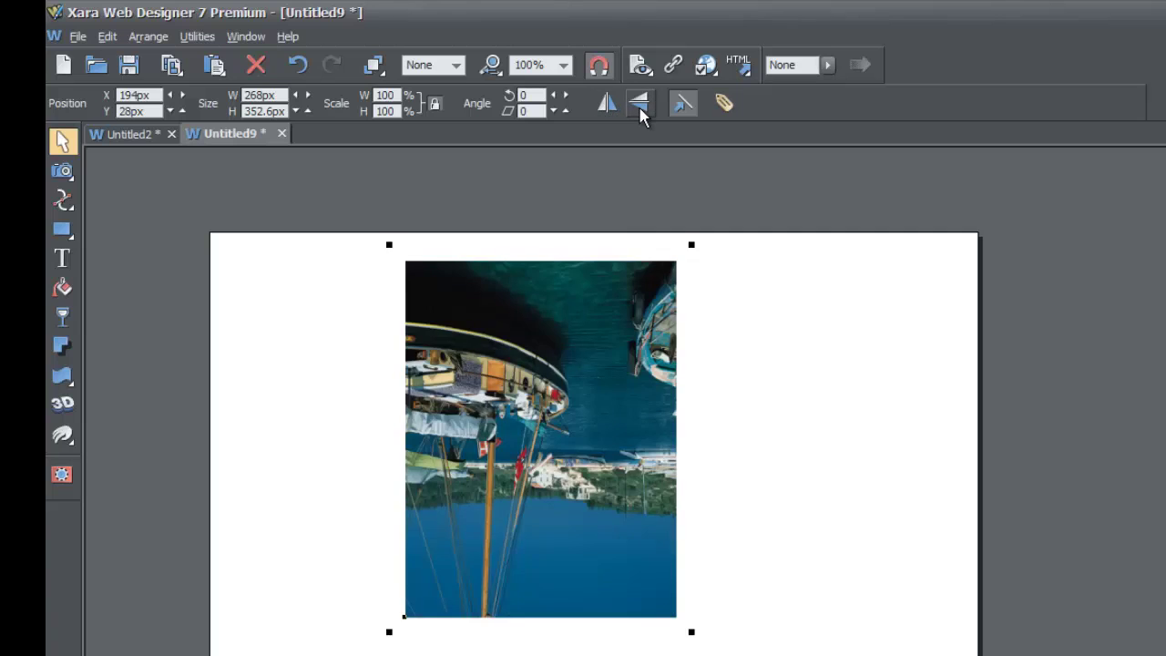
pyautogui.click(641, 113)
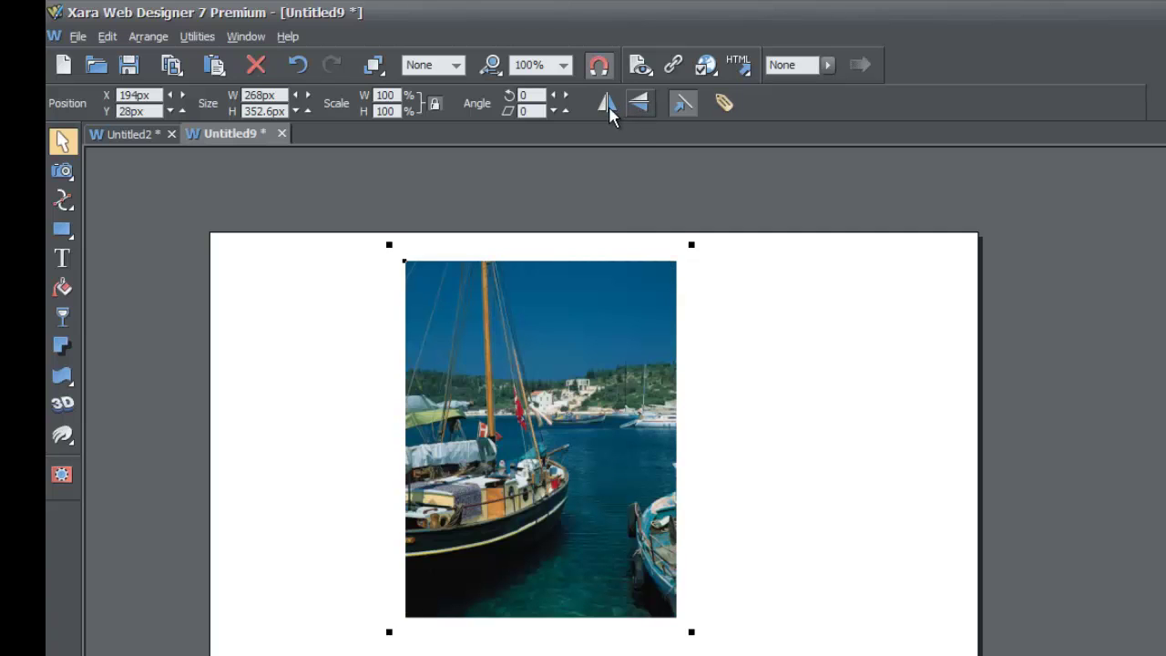
pyautogui.click(641, 111)
pyautogui.click(641, 111)
pyautogui.click(643, 111)
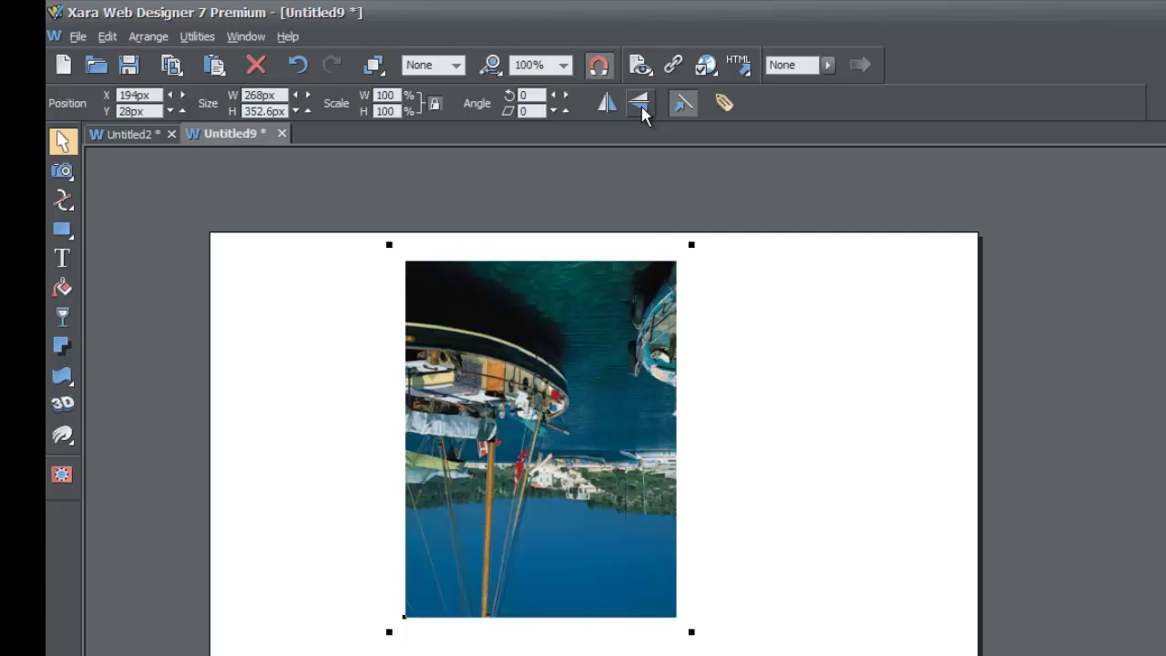
pyautogui.click(643, 112)
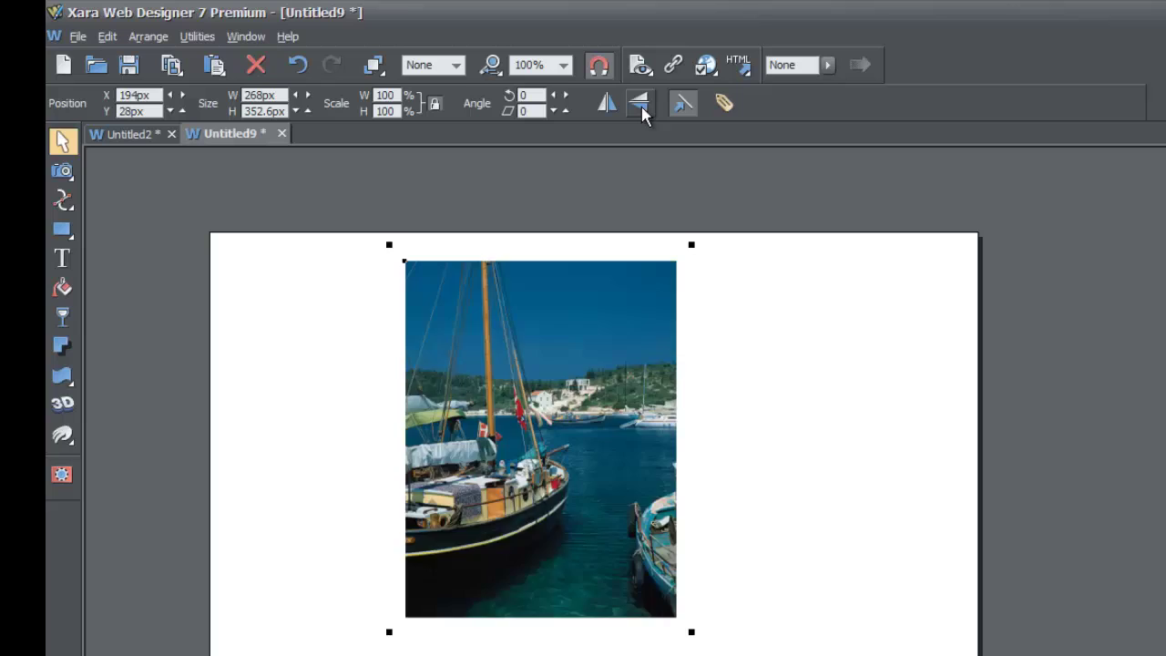
pyautogui.click(642, 111)
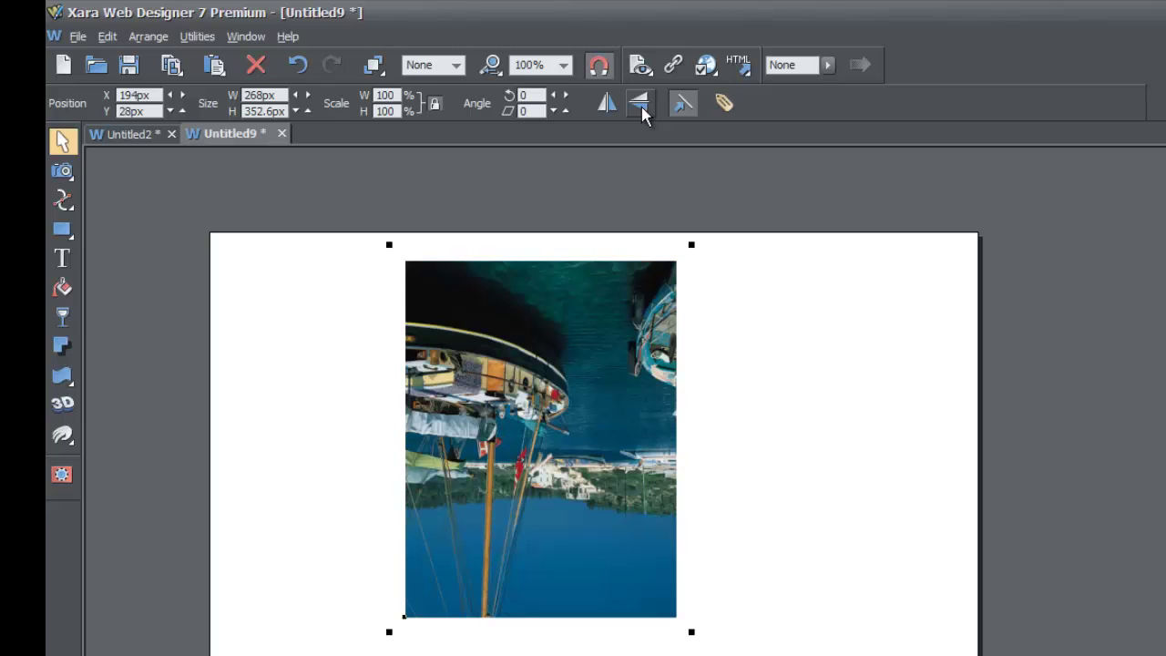
pyautogui.click(643, 111)
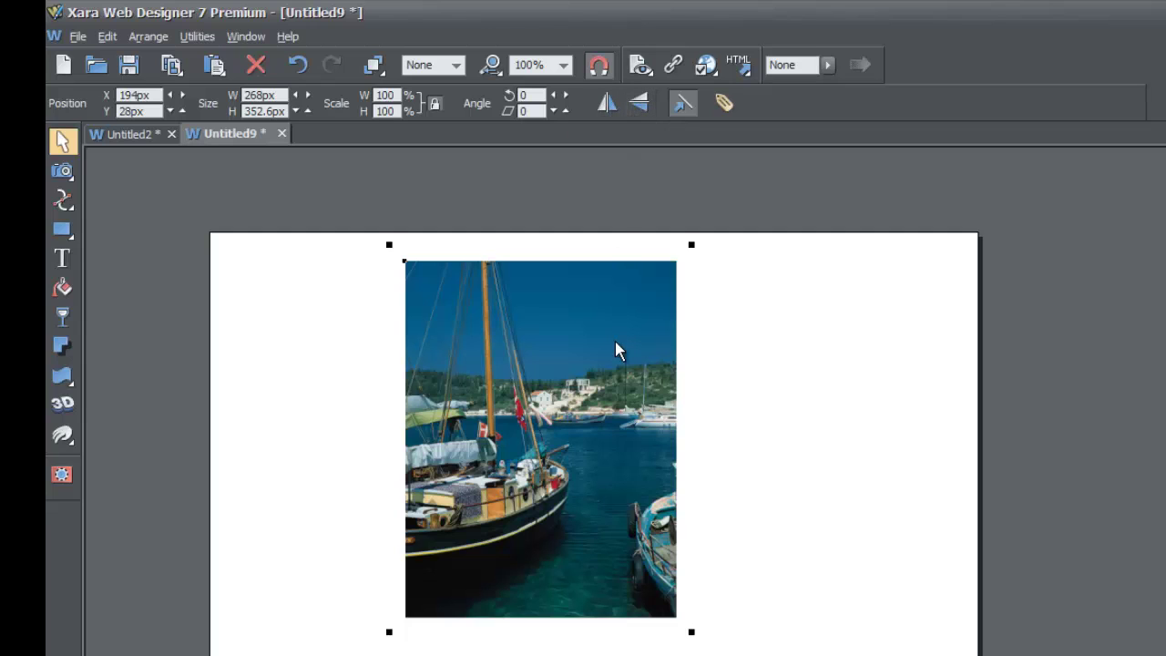
# Nudge the boat photo up to Y 19 px and copy it with Ctrl+C.
pyautogui.moveTo(620, 387); pyautogui.dragTo(621, 385)
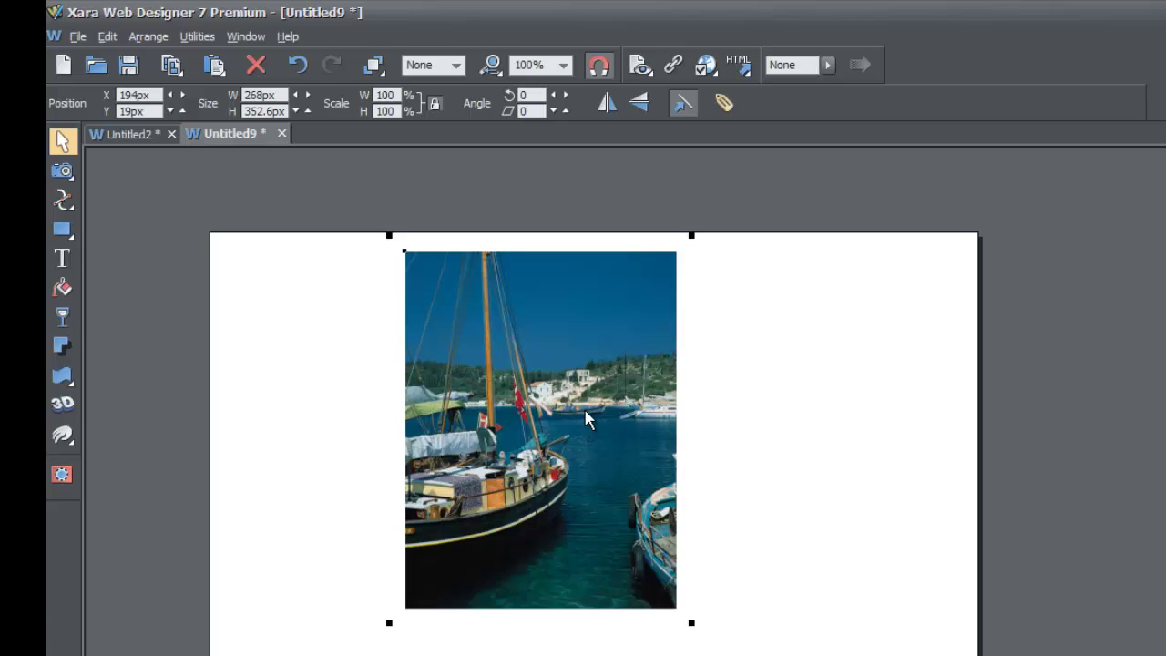
pyautogui.hotkey('ctrl', 'c')
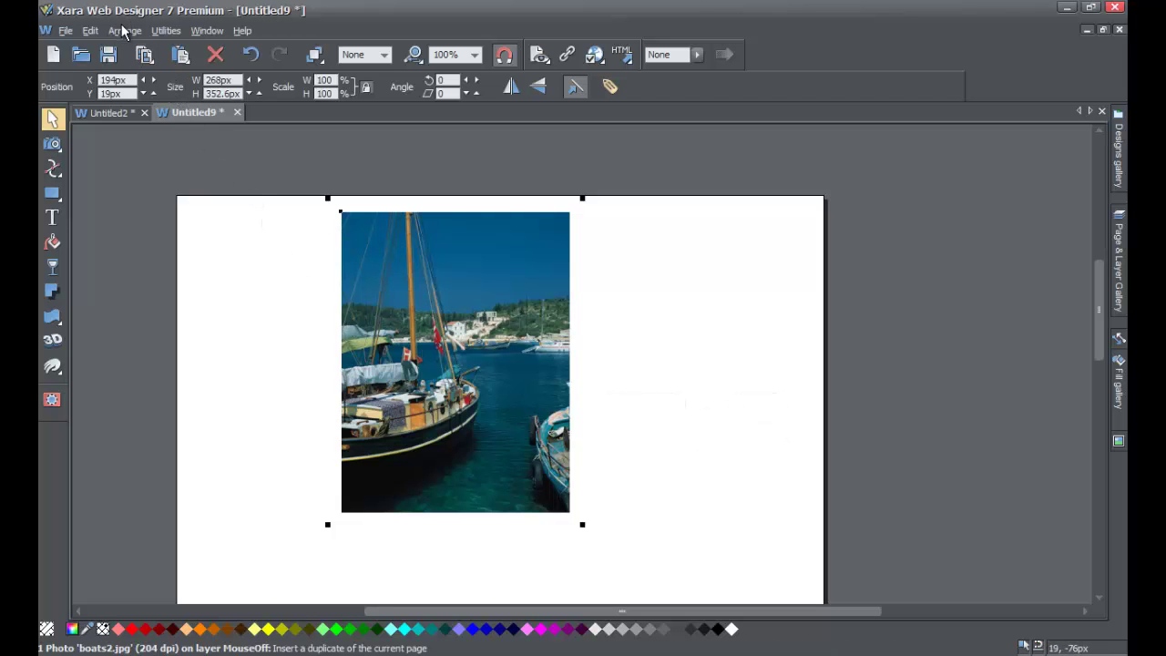
pyautogui.click(124, 30)
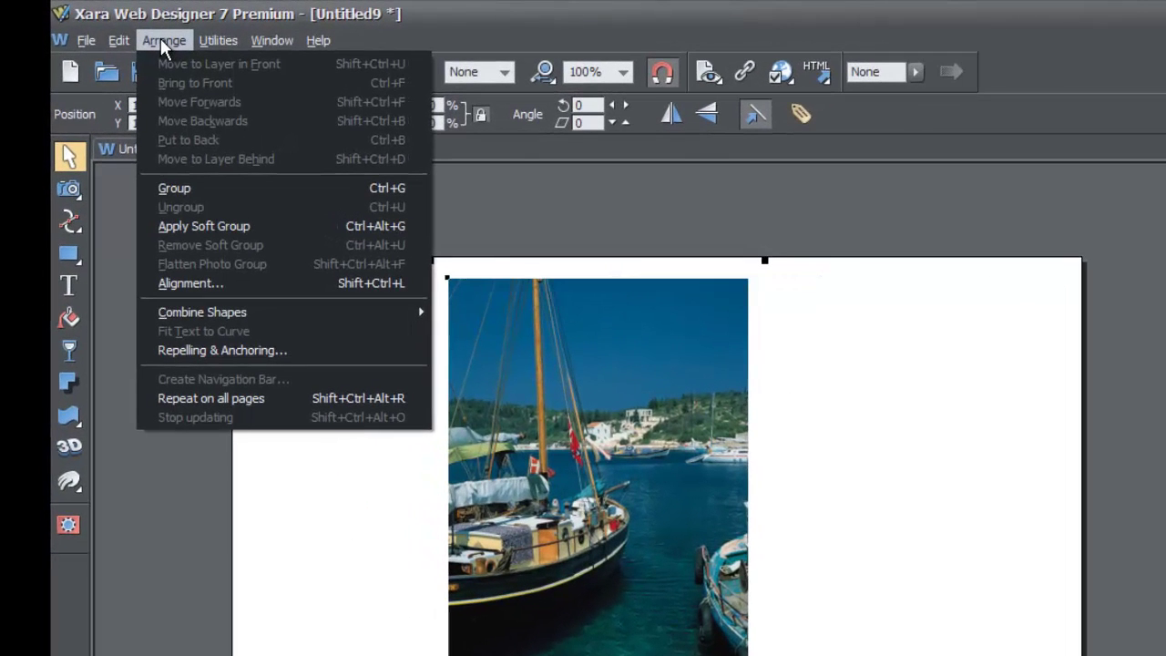
# Deselect the photo and bring up the Edit menu's Paste options.
pyautogui.moveTo(119, 40)
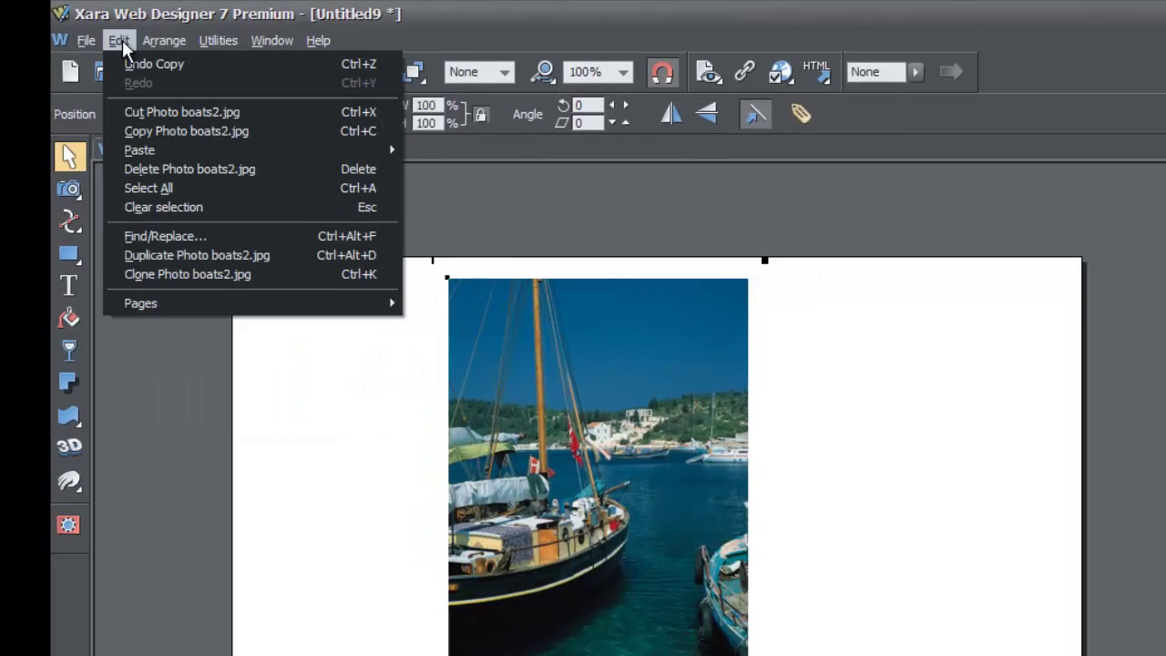
pyautogui.click(417, 495)
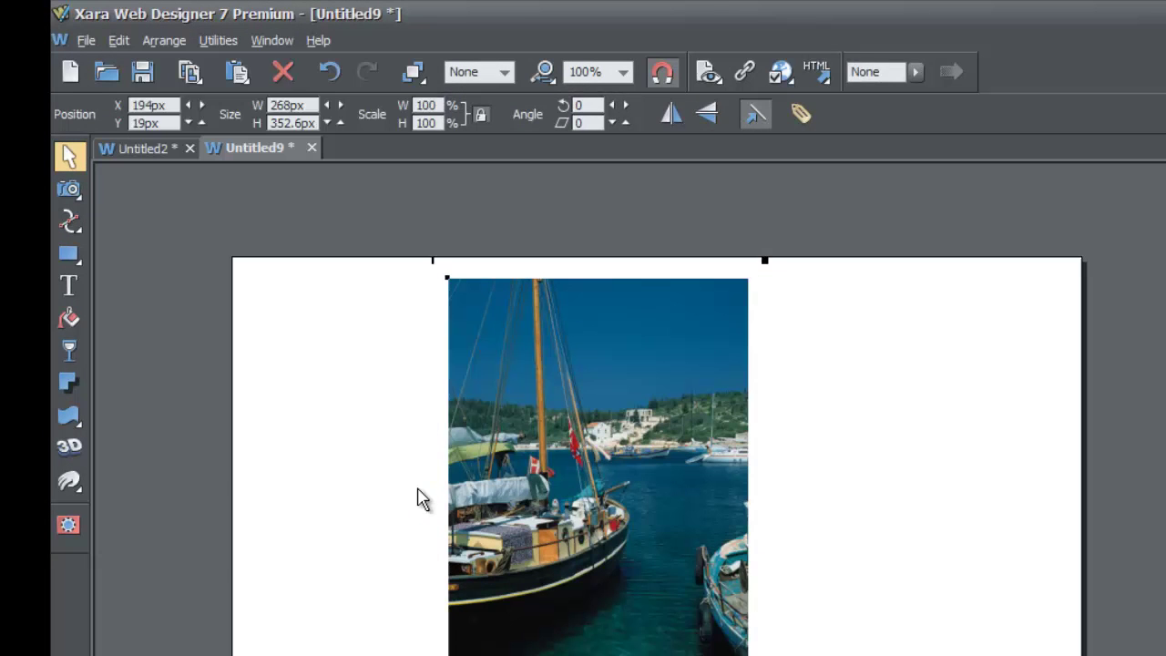
pyautogui.click(417, 495)
pyautogui.click(120, 41)
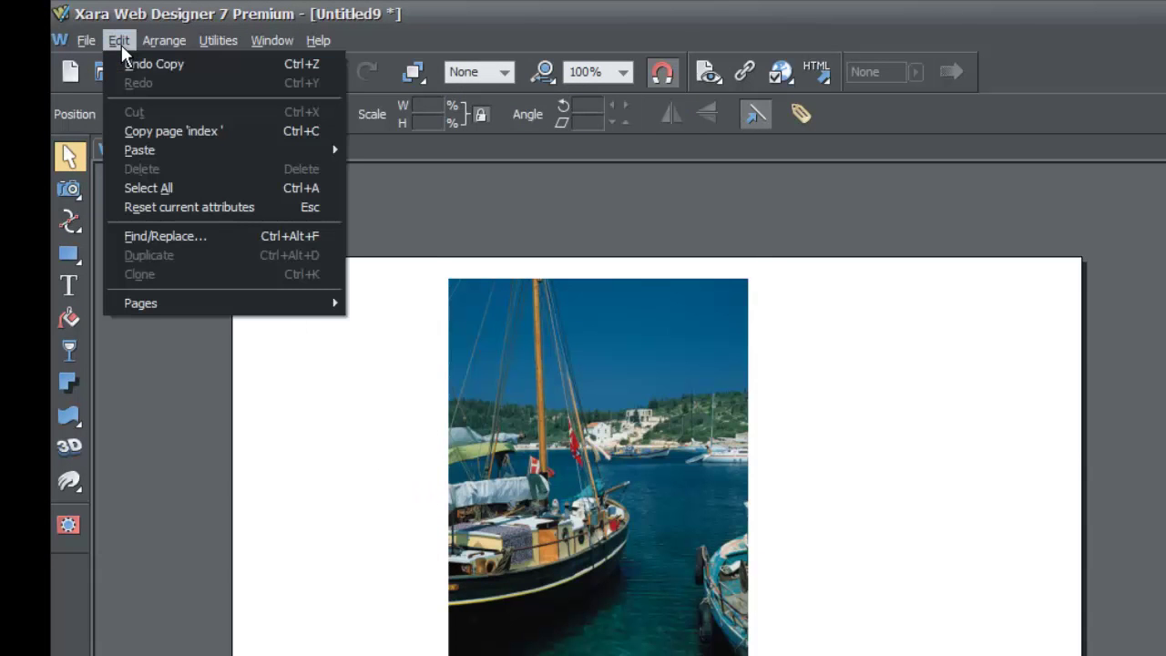
pyautogui.moveTo(210, 159)
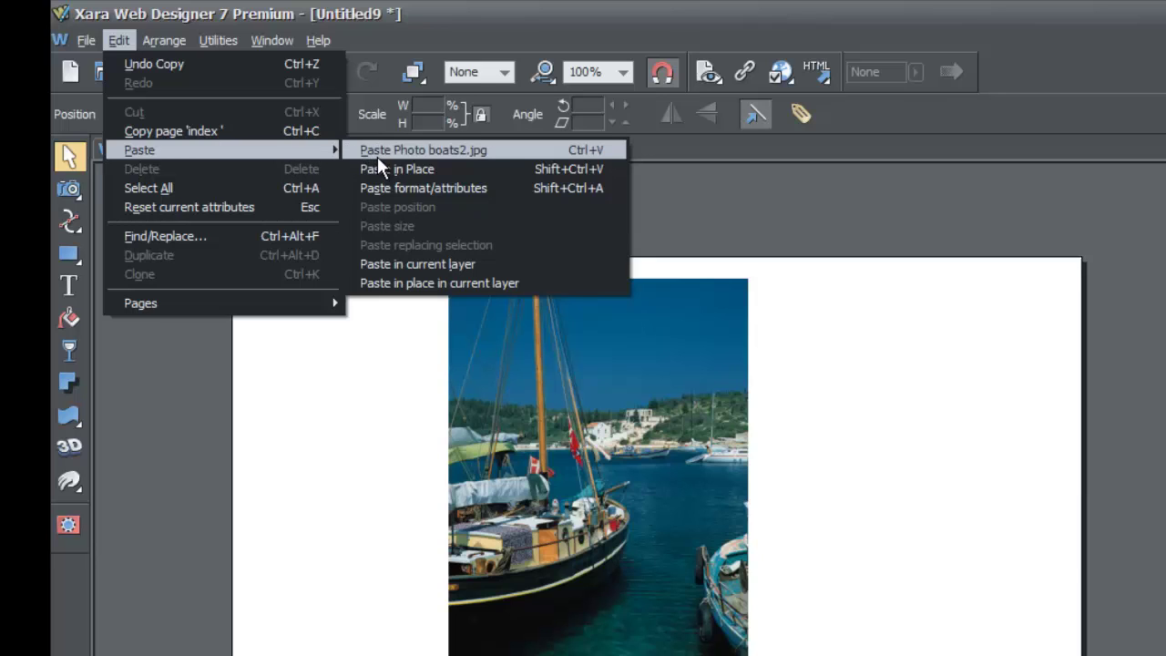
# Paste in Place a copy over the original, test-move it aside, then undo twice to restore it.
pyautogui.click(452, 168)
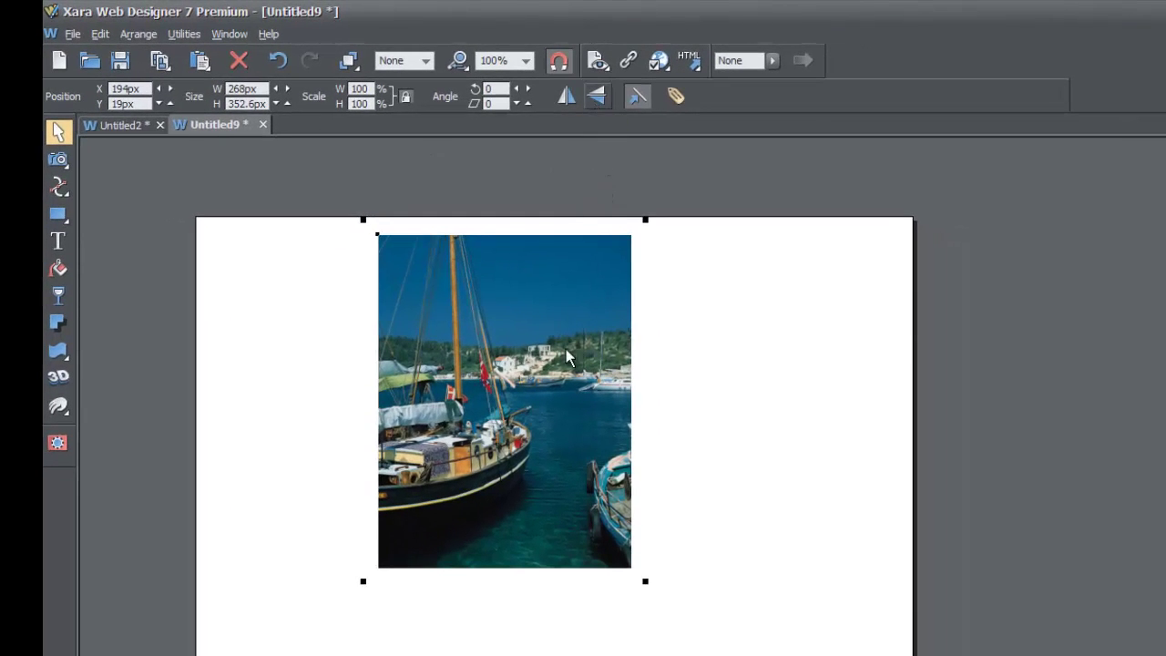
pyautogui.moveTo(541, 344); pyautogui.dragTo(718, 352)
pyautogui.moveTo(674, 307); pyautogui.dragTo(747, 299)
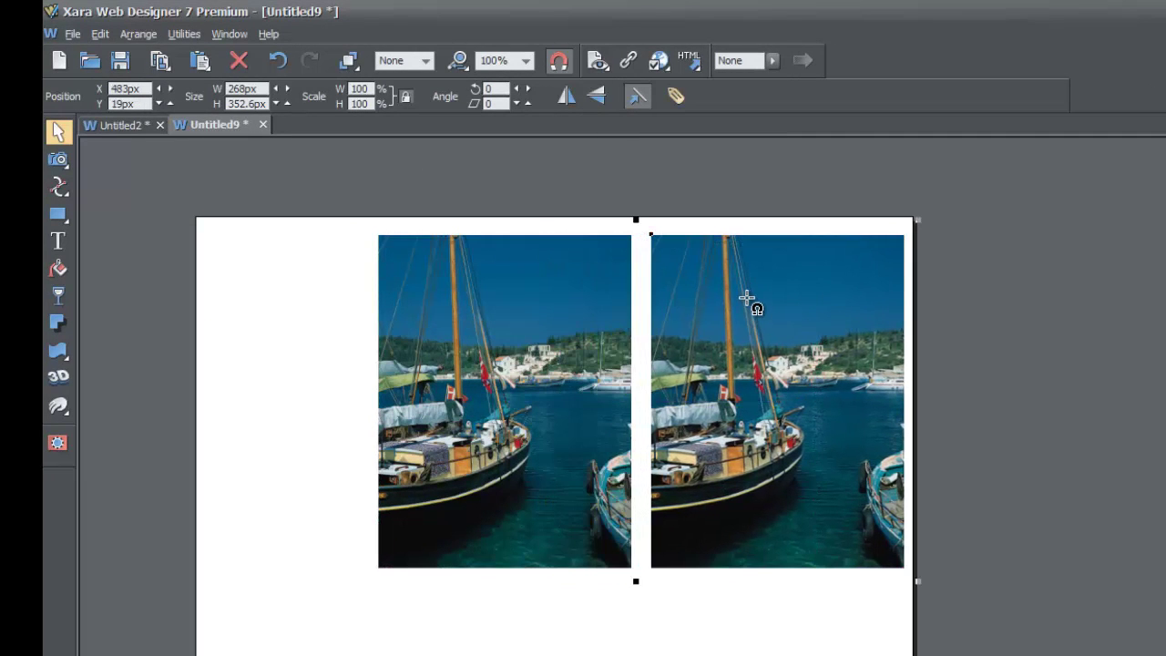
pyautogui.click(278, 60)
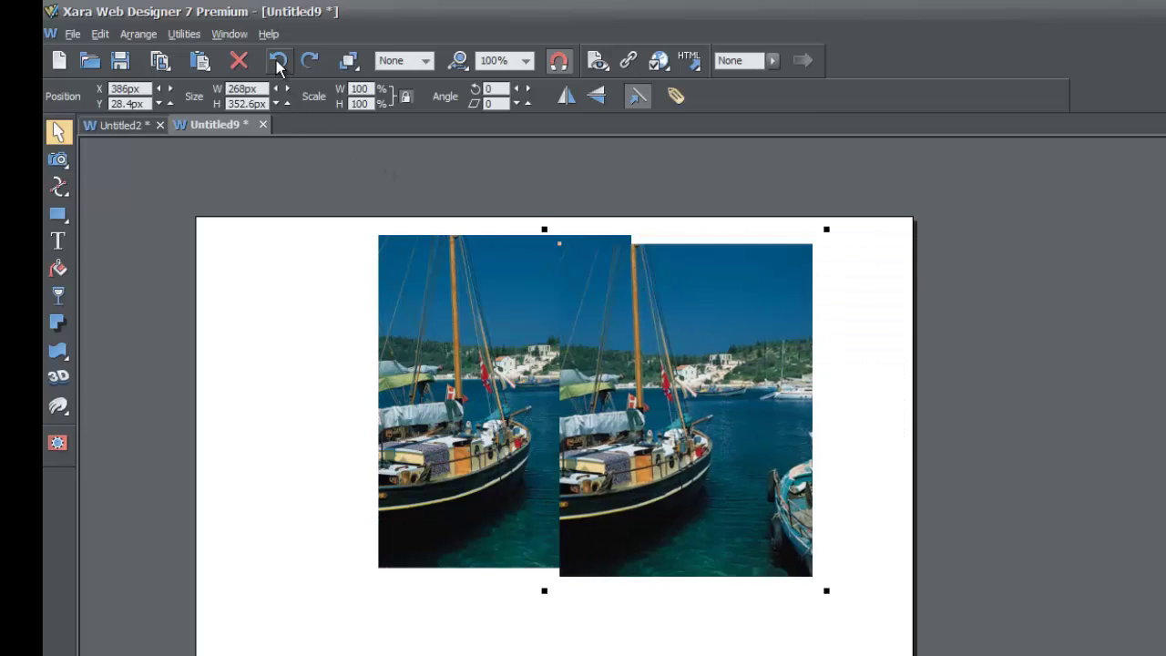
pyautogui.click(278, 60)
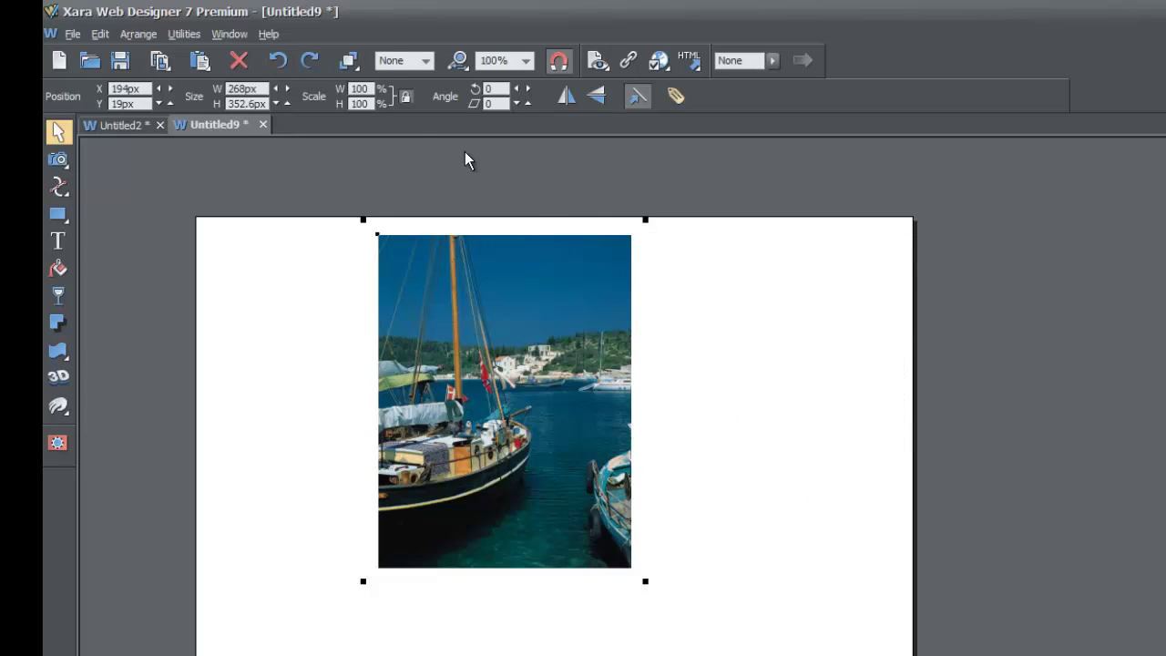
pyautogui.click(497, 382)
pyautogui.click(511, 355)
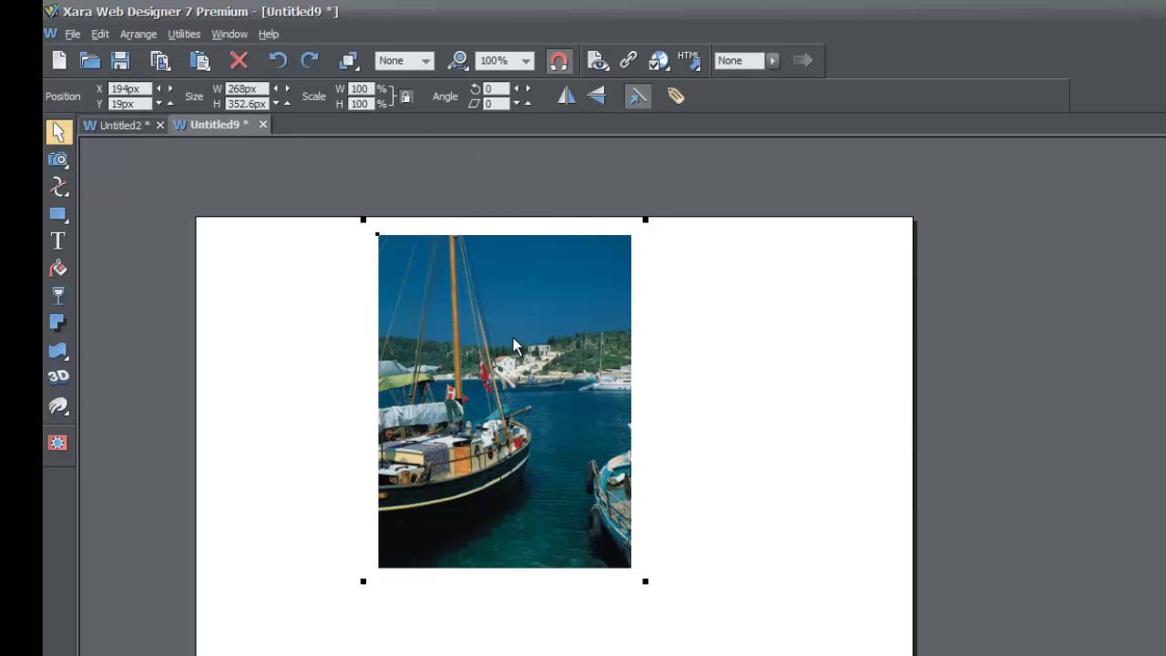
# Flip the copy vertically, drag it beneath the original to Y 371.6 px, and enable Snap to objects.
pyautogui.click(597, 96)
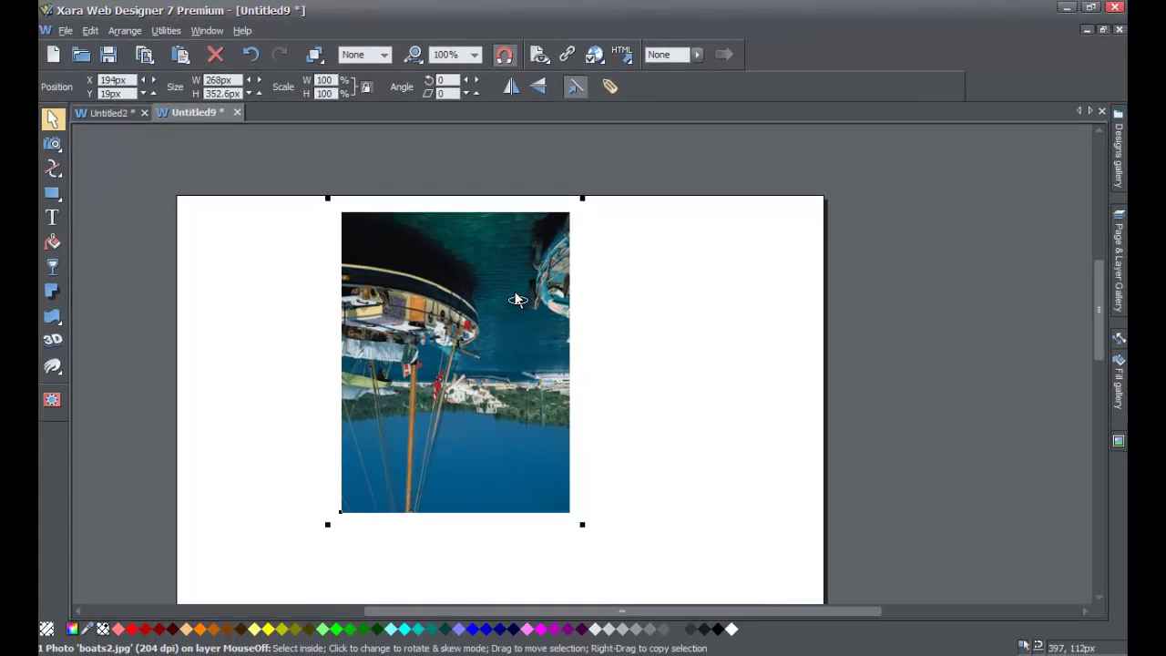
pyautogui.moveTo(517, 300); pyautogui.dragTo(515, 292)
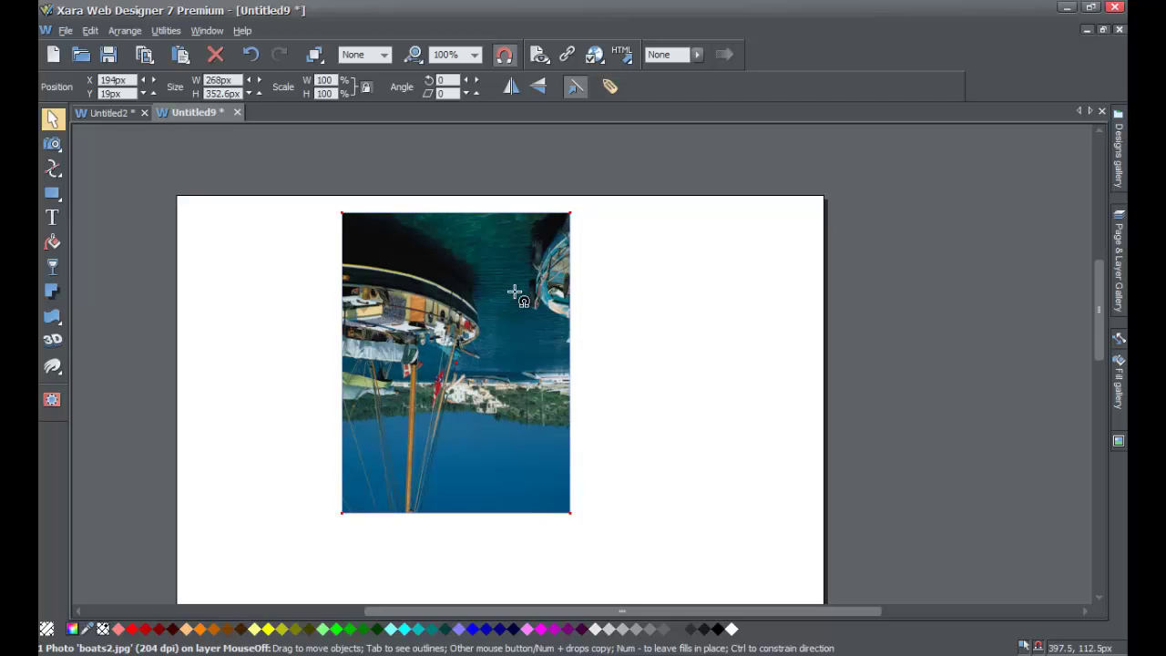
pyautogui.moveTo(514, 292); pyautogui.dragTo(516, 535)
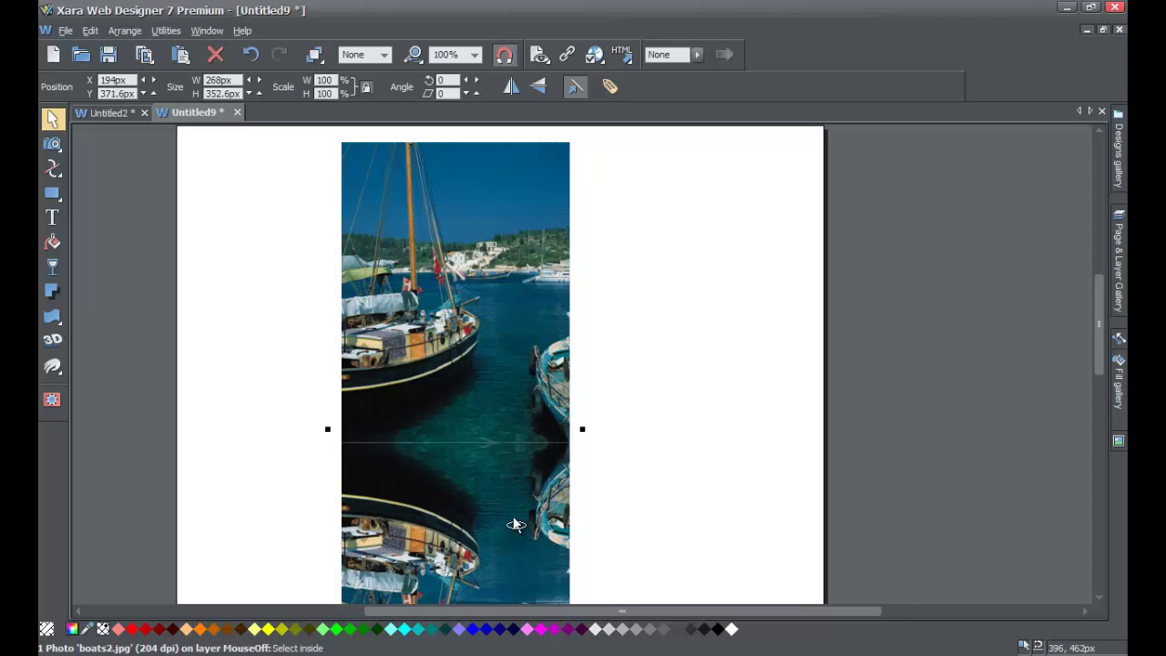
pyautogui.click(505, 55)
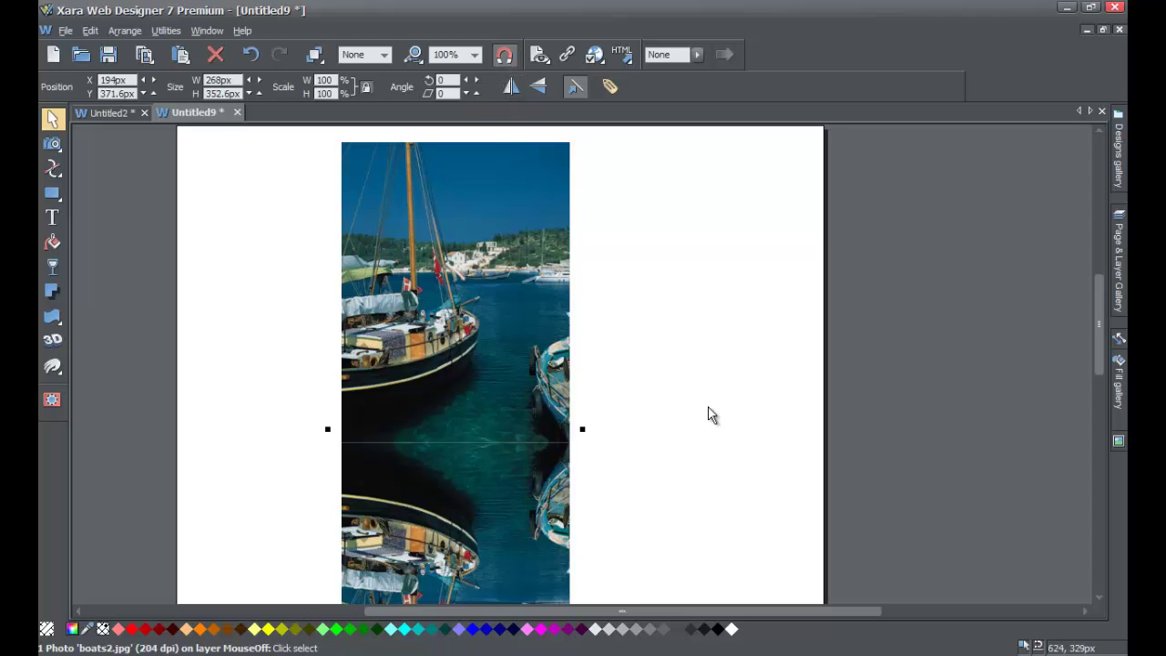
pyautogui.click(488, 499)
pyautogui.click(487, 507)
pyautogui.scroll(-1, 720, 447)
pyautogui.scroll(-3, 720, 447)
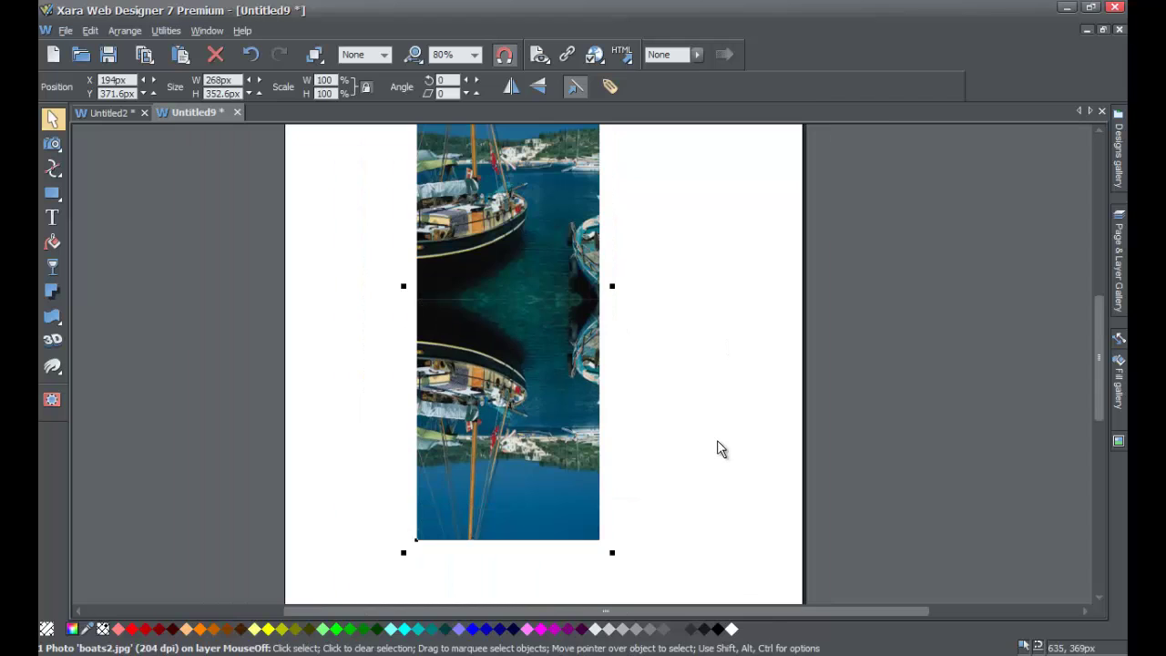
pyautogui.scroll(6, 718, 447)
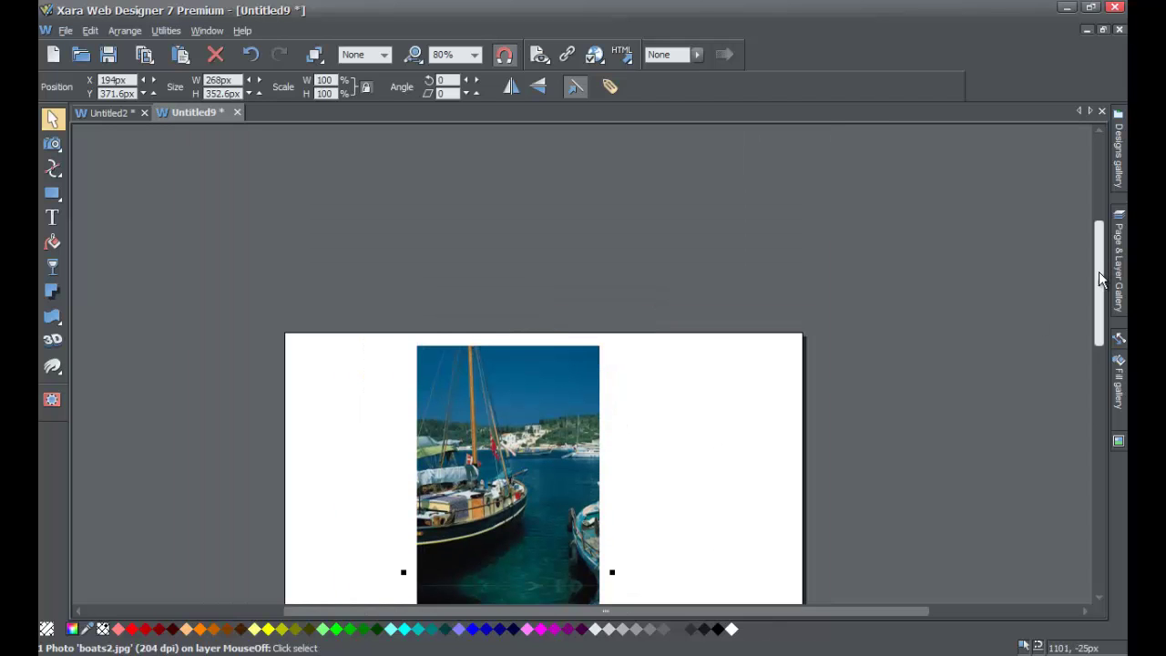
pyautogui.moveTo(1100, 282); pyautogui.dragTo(1099, 339)
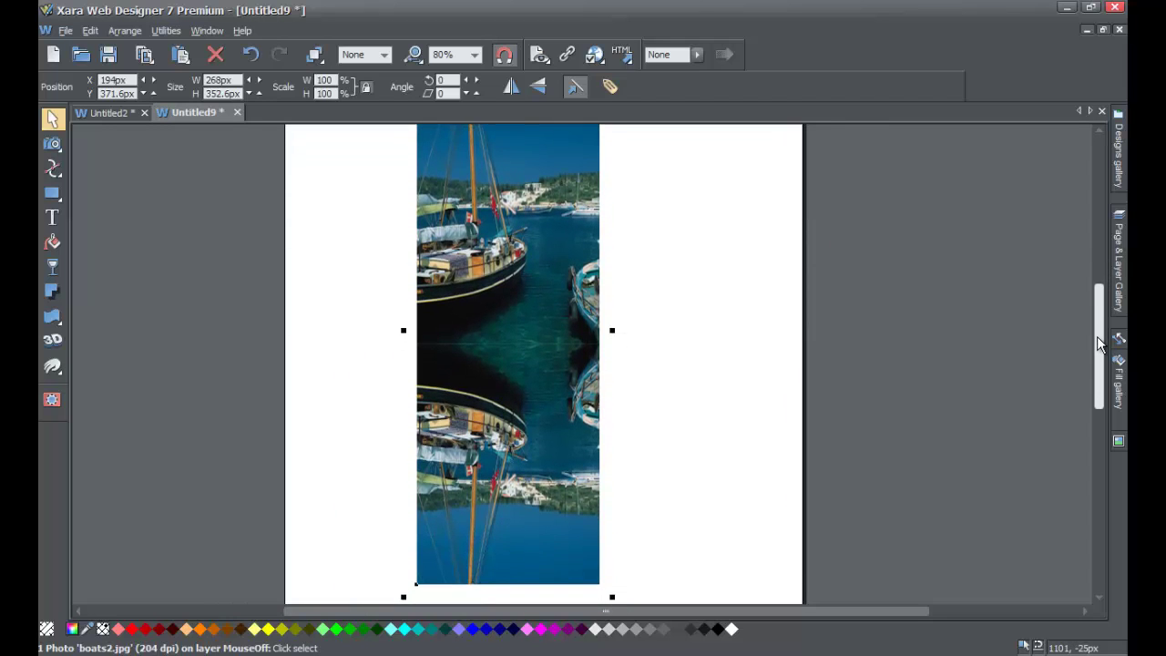
pyautogui.click(517, 453)
pyautogui.click(518, 453)
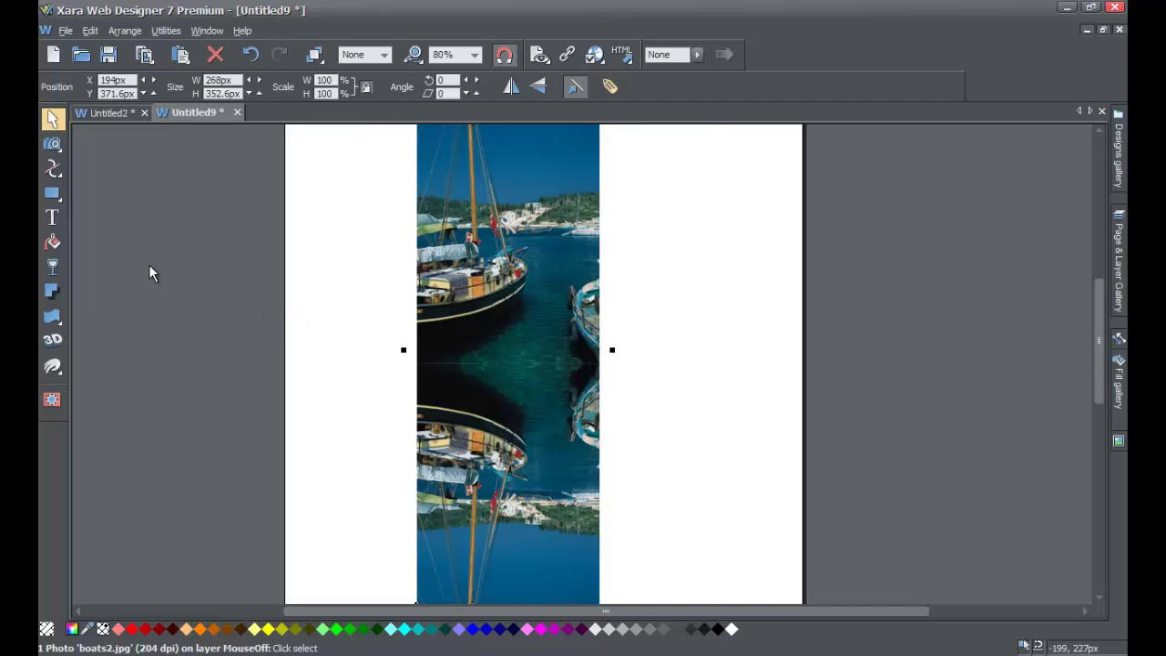
# Apply a linear transparency fading the lower part of the flipped copy to white.
pyautogui.click(54, 271)
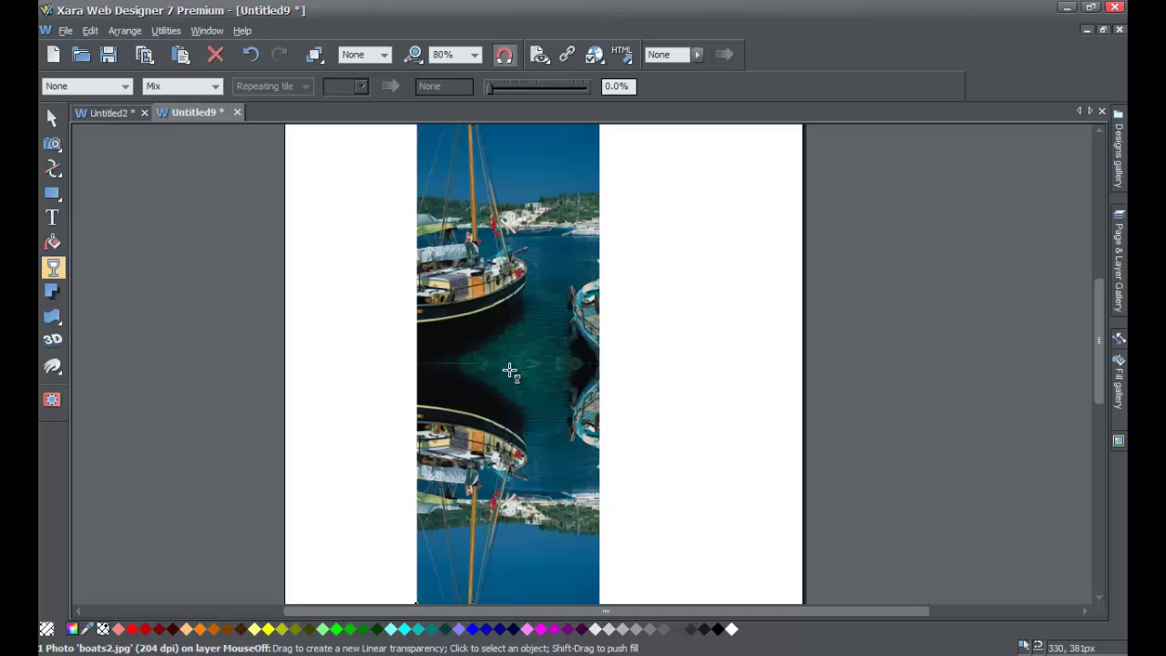
pyautogui.moveTo(509, 369); pyautogui.dragTo(510, 424)
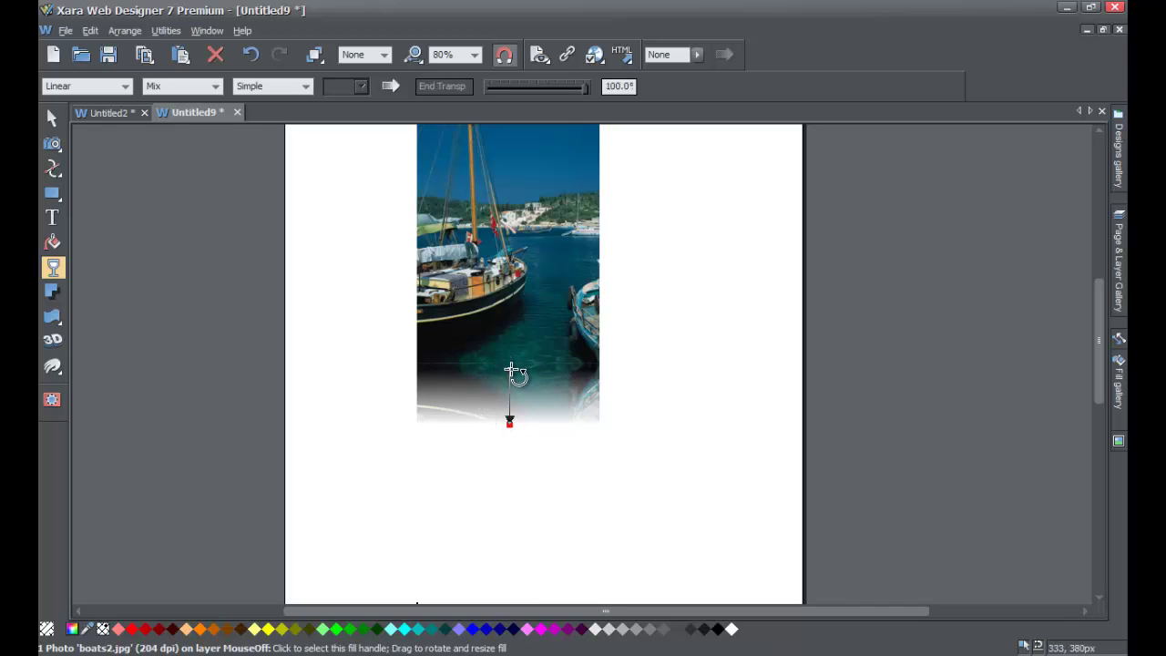
pyautogui.moveTo(511, 369); pyautogui.dragTo(507, 364)
pyautogui.click(52, 117)
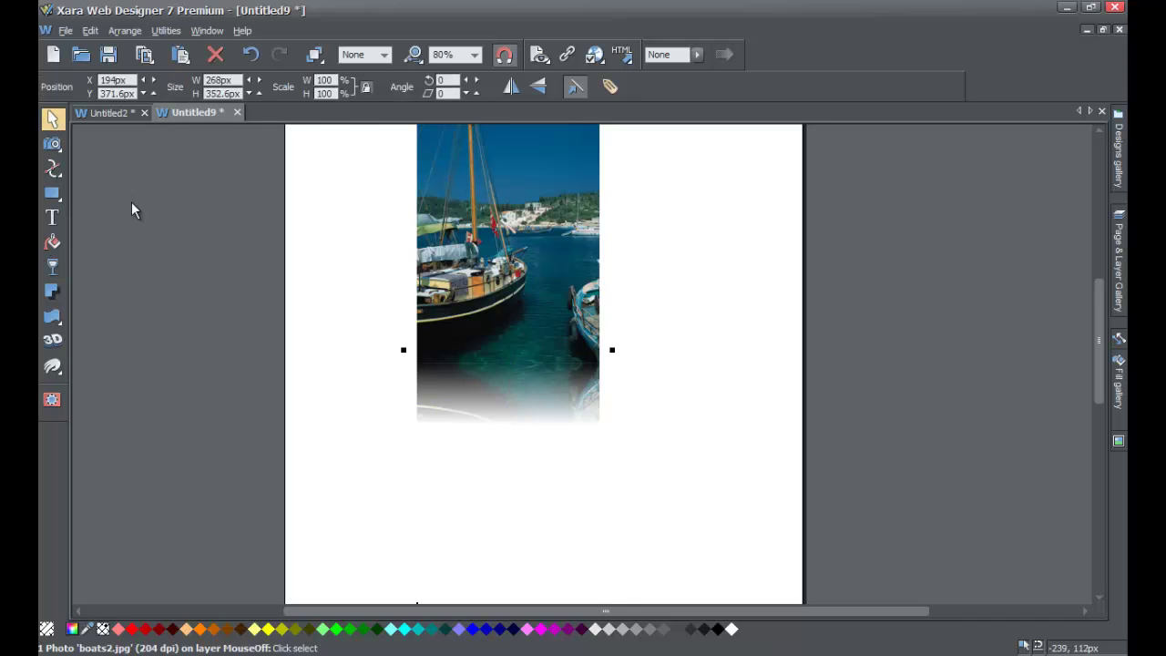
pyautogui.click(132, 210)
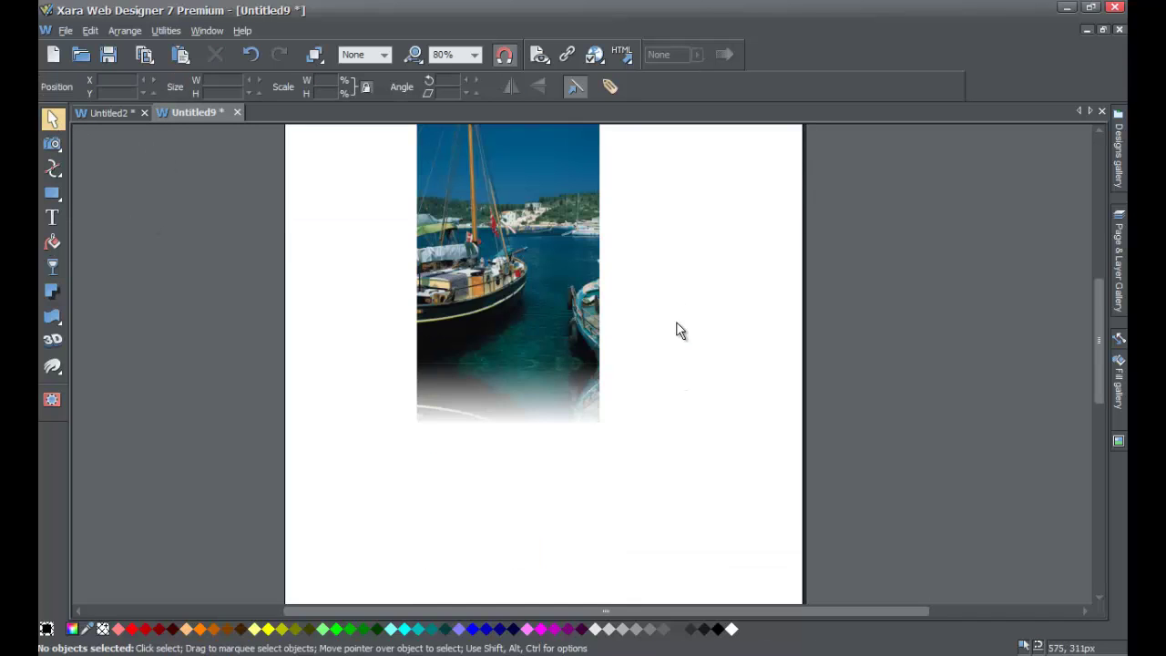
pyautogui.scroll(3, 679, 330)
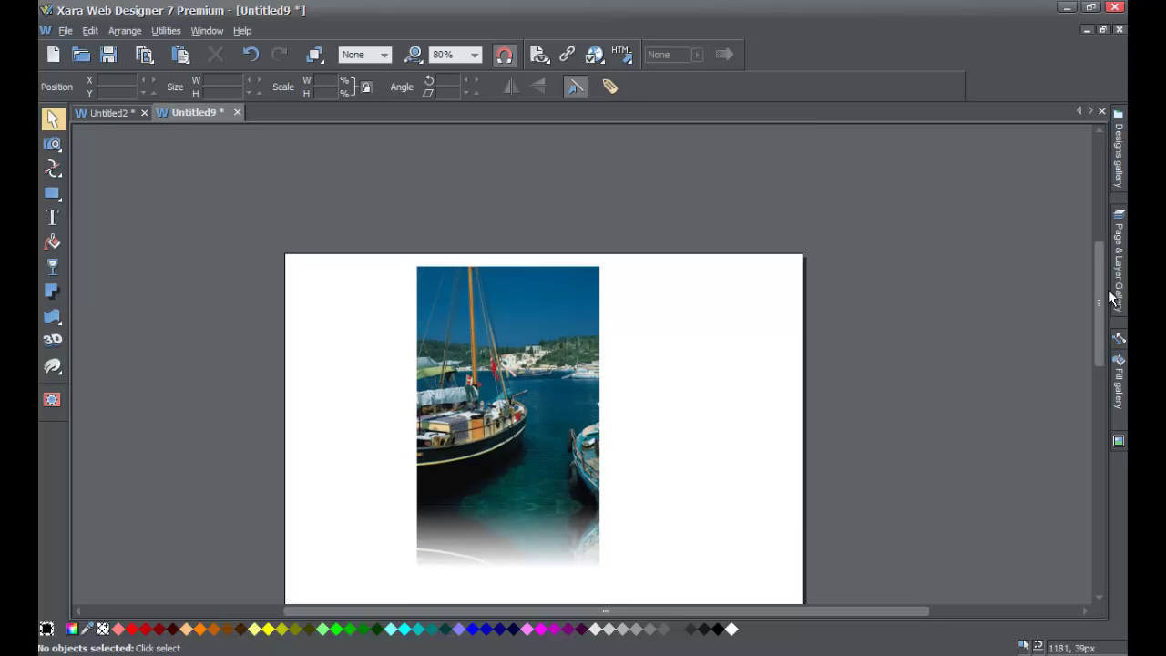
pyautogui.moveTo(1098, 292); pyautogui.dragTo(1097, 321)
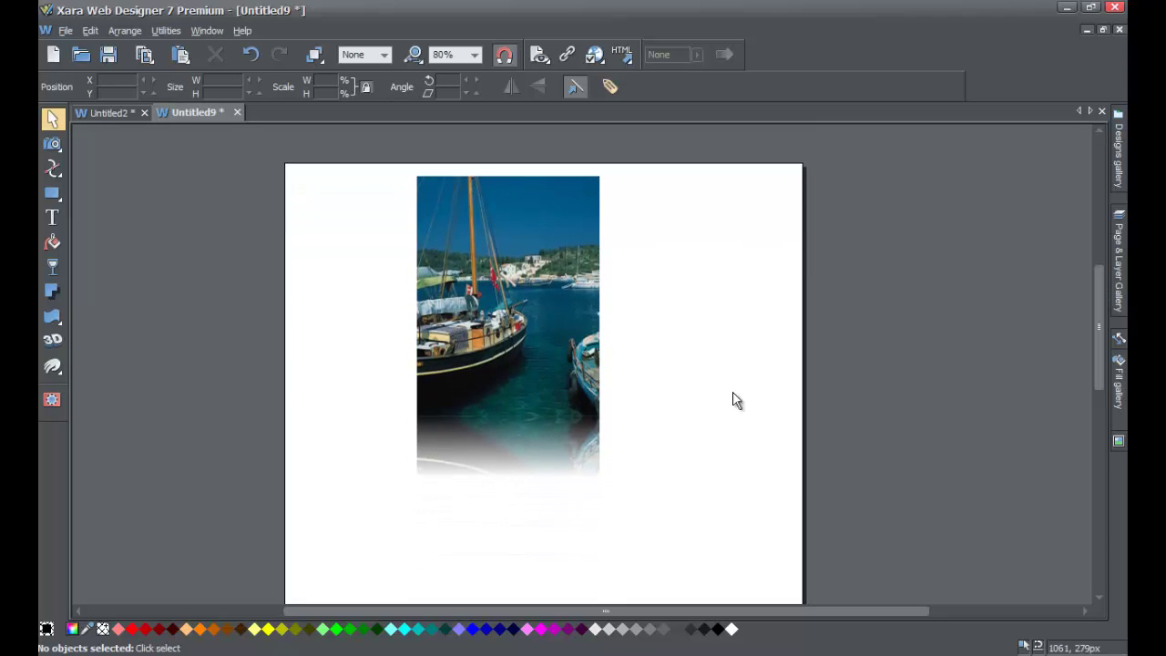
# Reselect boats2.jpg and redraw a shorter linear fade near its bottom edge.
pyautogui.click(526, 444)
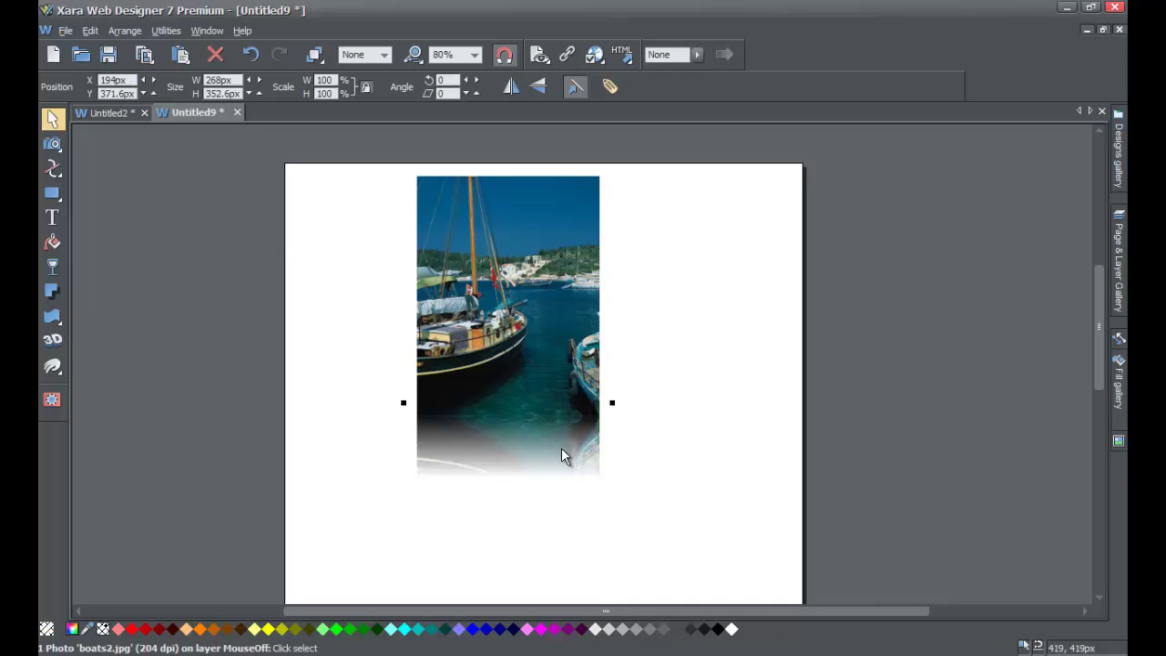
pyautogui.press('F6')
pyautogui.moveTo(508, 412); pyautogui.dragTo(513, 458)
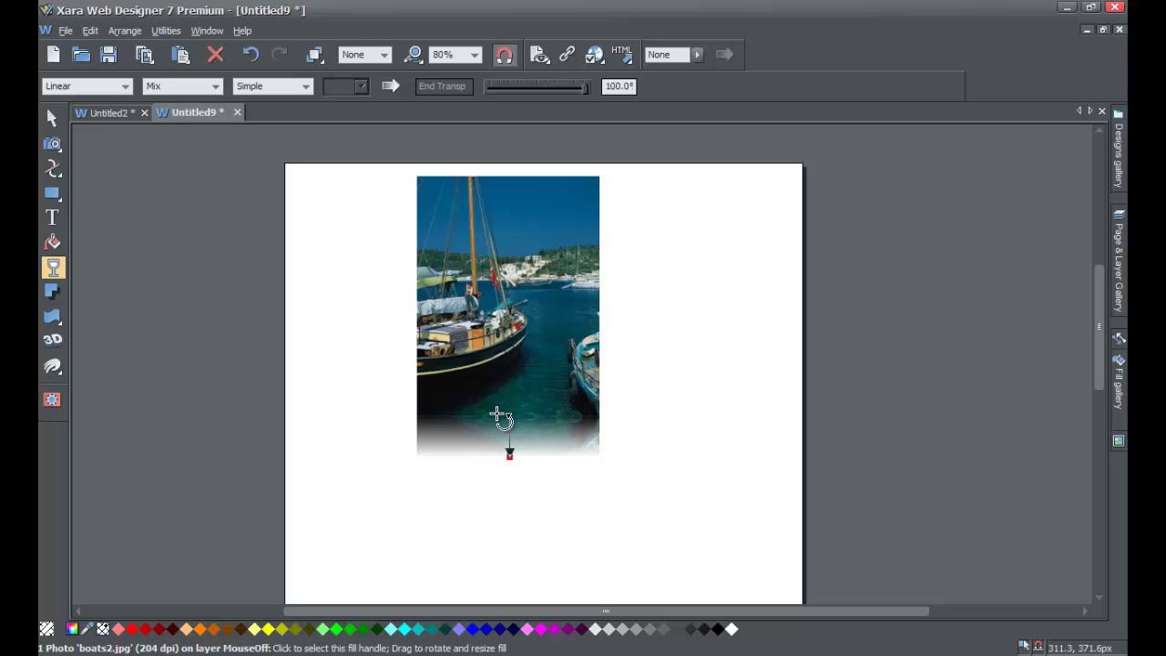
pyautogui.moveTo(509, 454); pyautogui.dragTo(508, 447)
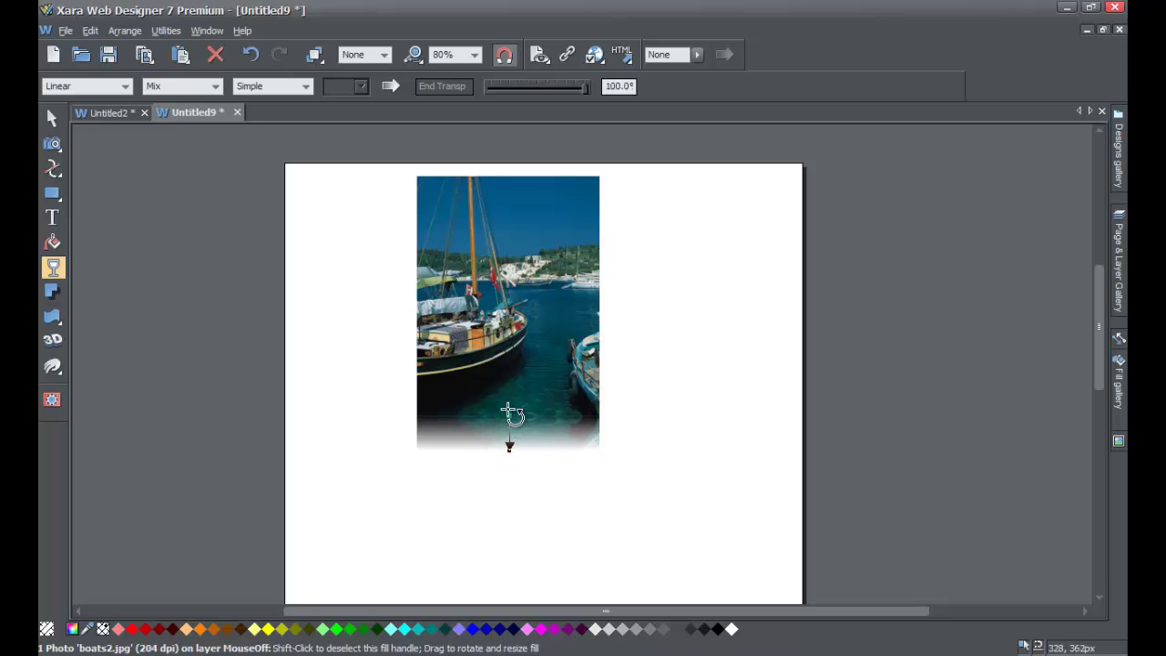
pyautogui.click(507, 412)
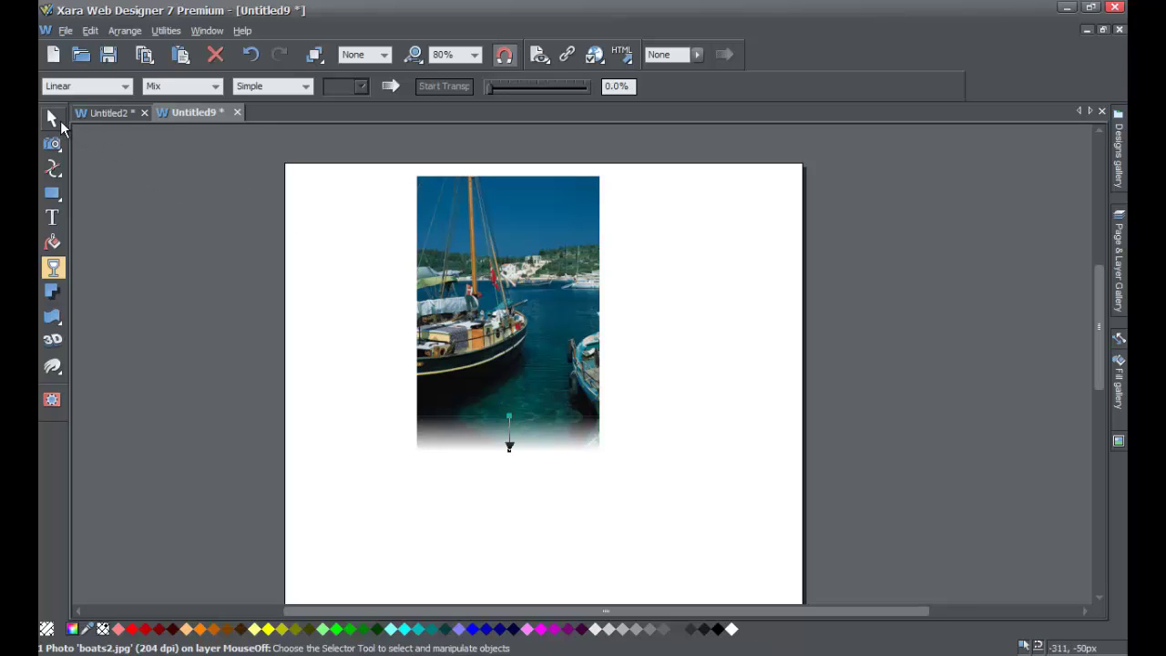
pyautogui.click(52, 118)
pyautogui.press('Escape')
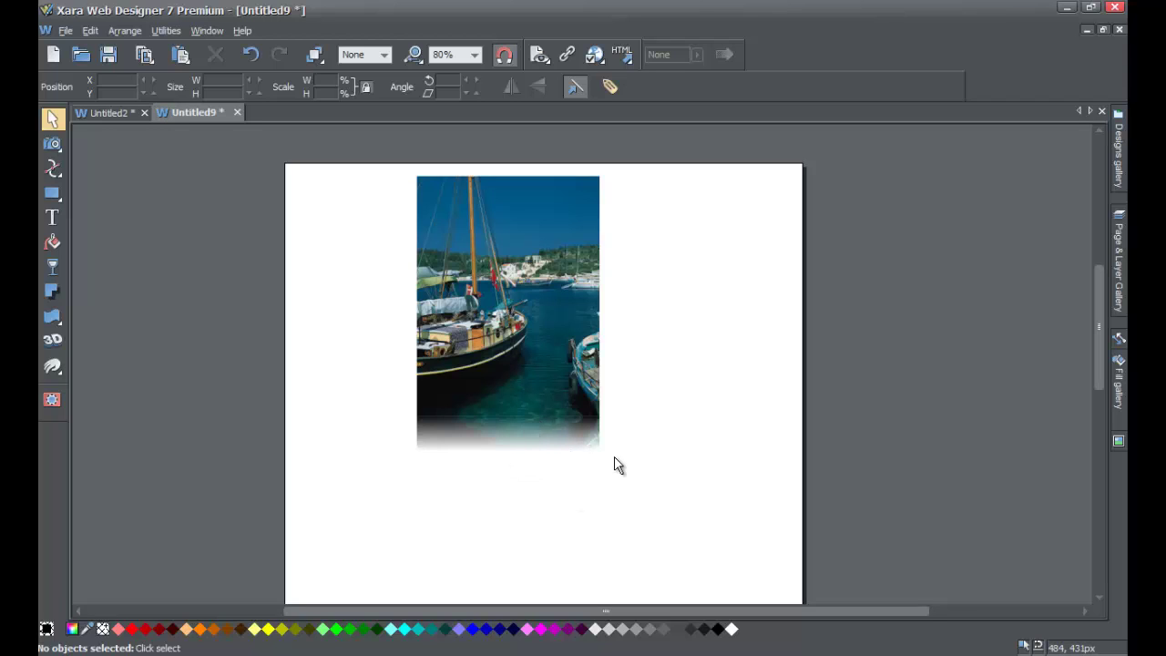
pyautogui.press('F3')
pyautogui.press('F6')
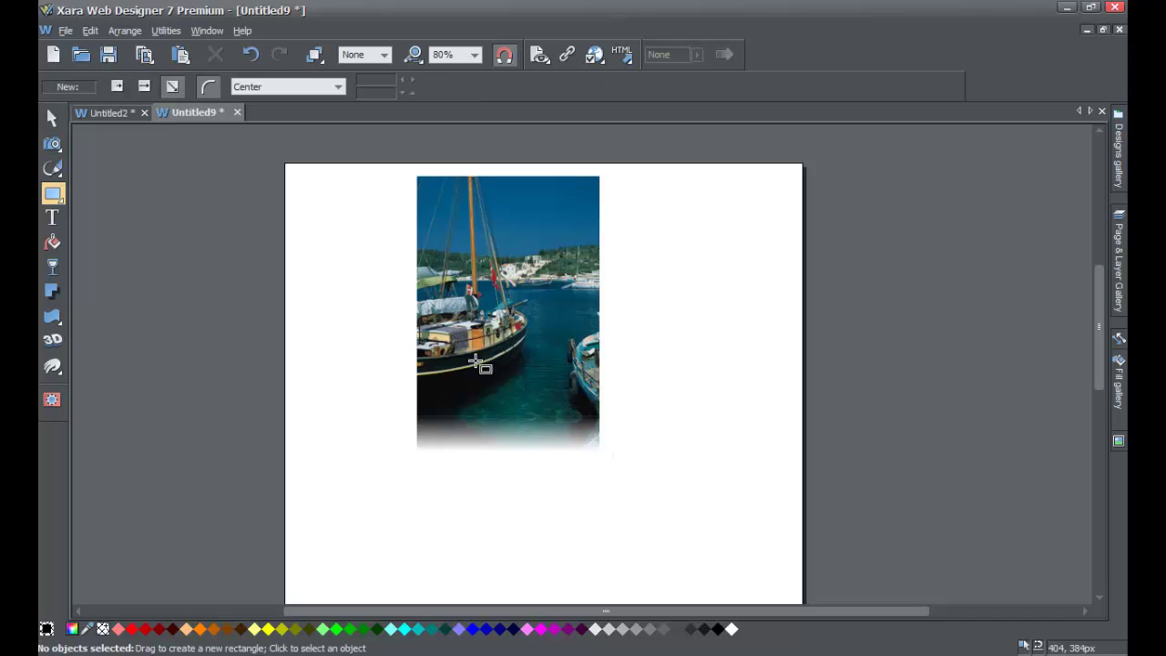
pyautogui.moveTo(371, 164); pyautogui.dragTo(692, 511)
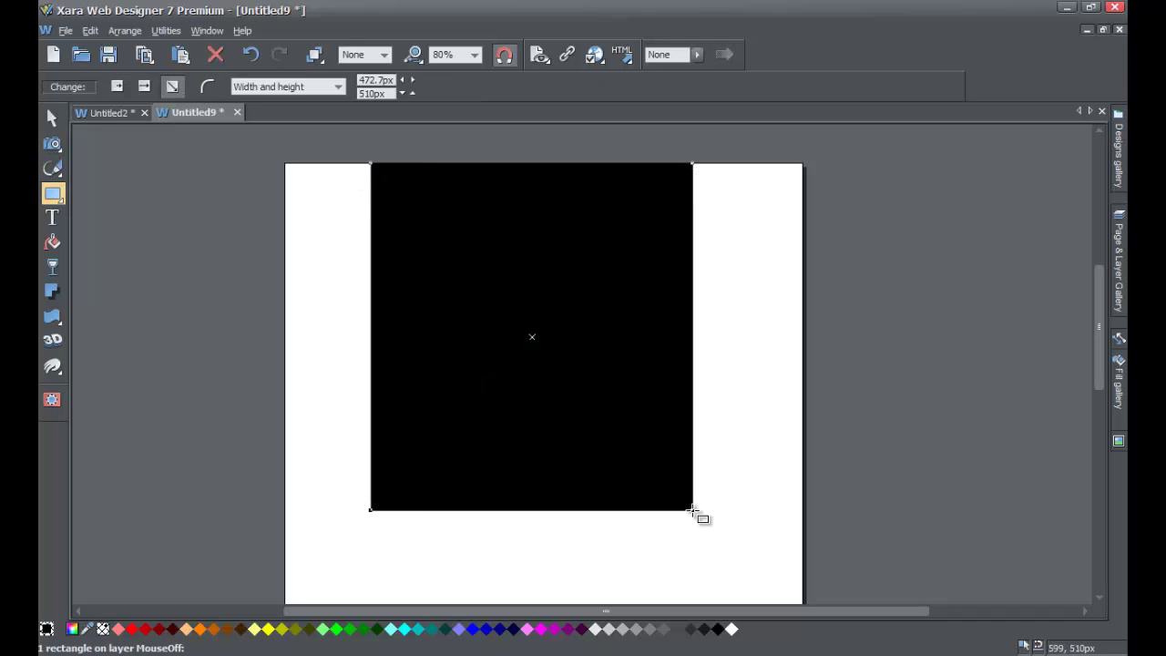
pyautogui.hotkey('ctrl', 'b')
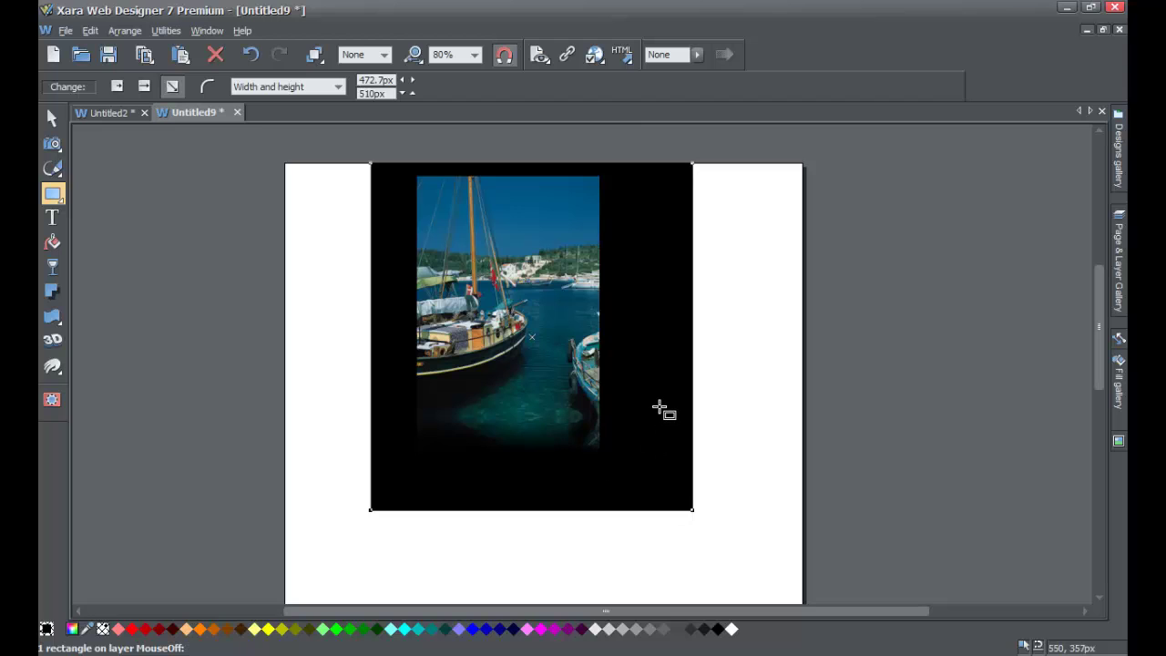
pyautogui.press('Delete')
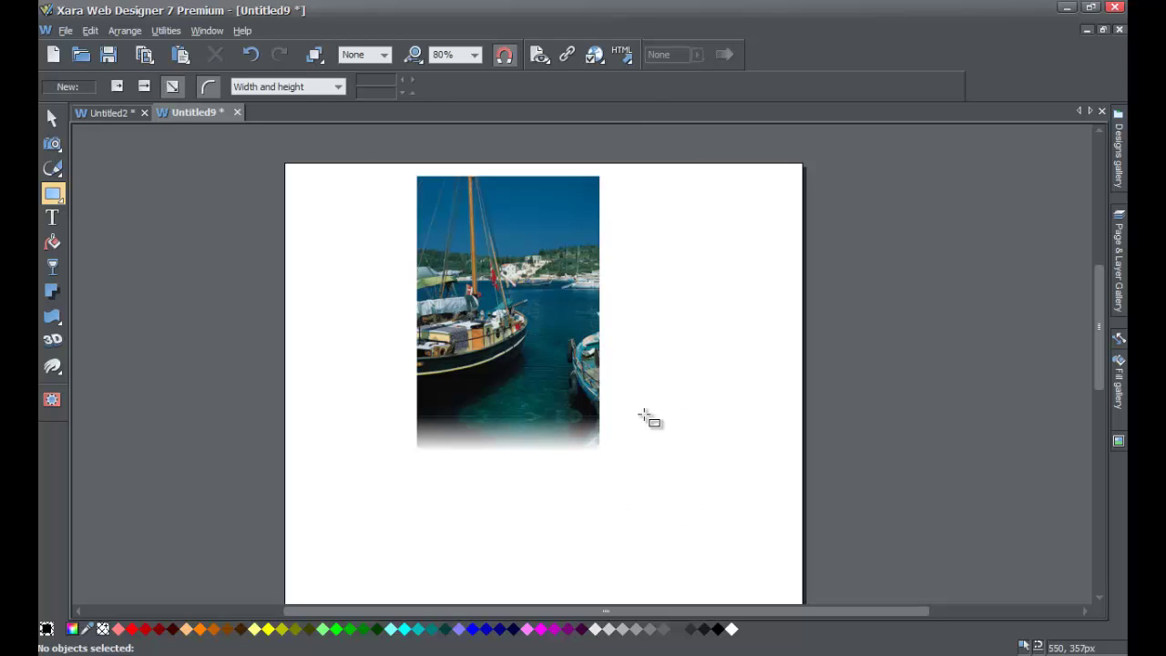
pyautogui.press('F2')
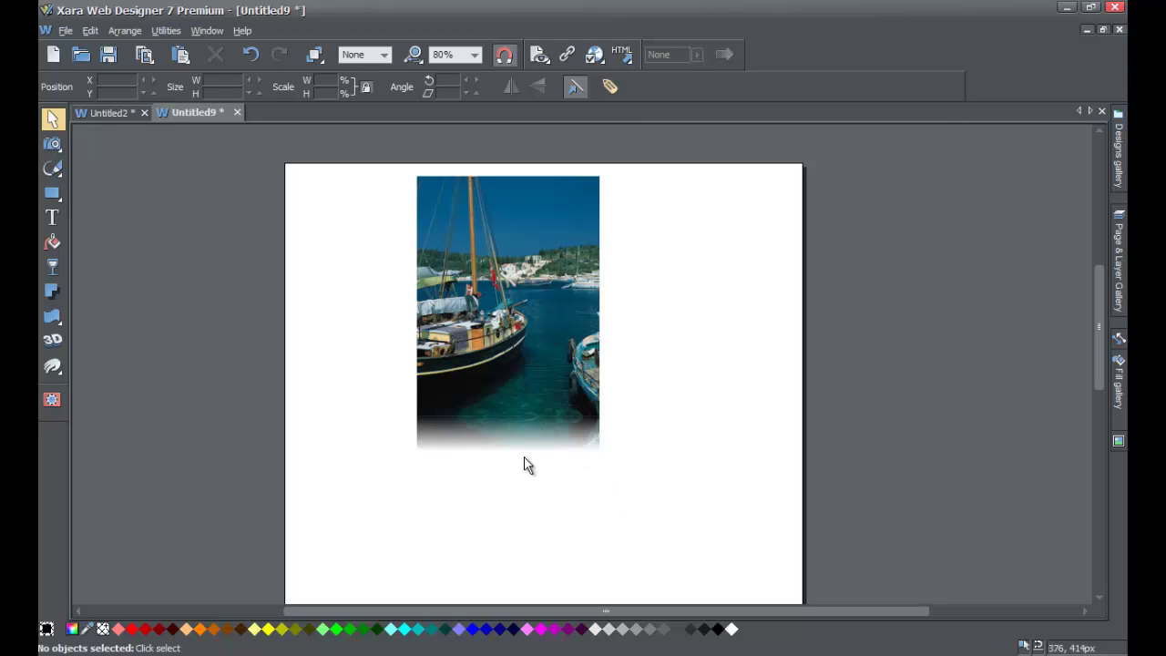